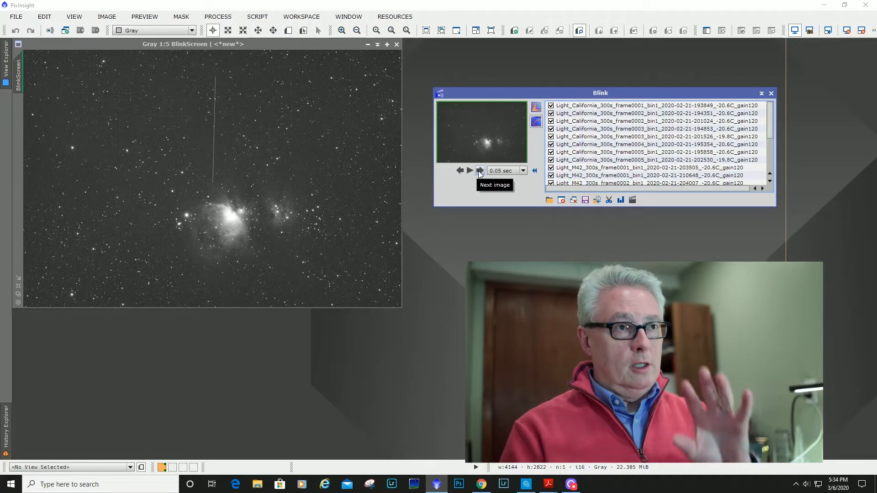
# Step through the loaded California and M42 light frames one by one in Blink to check each exposure for trails or other defects
pyautogui.click(479, 172)
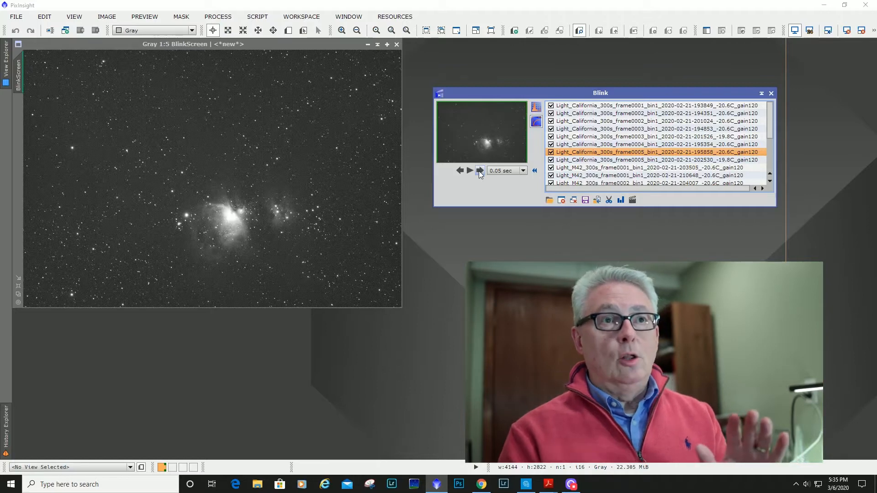
pyautogui.click(478, 171)
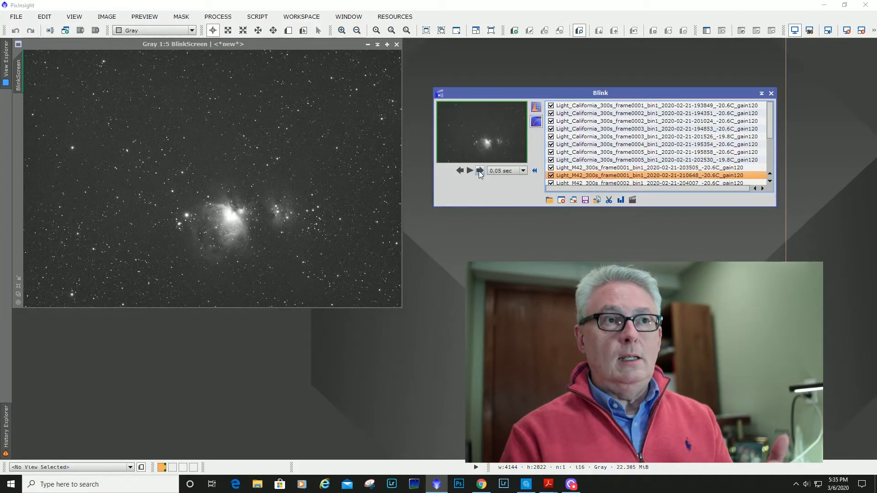
pyautogui.click(478, 171)
pyautogui.click(479, 170)
pyautogui.click(479, 171)
pyautogui.click(478, 170)
pyautogui.click(478, 171)
pyautogui.click(478, 171)
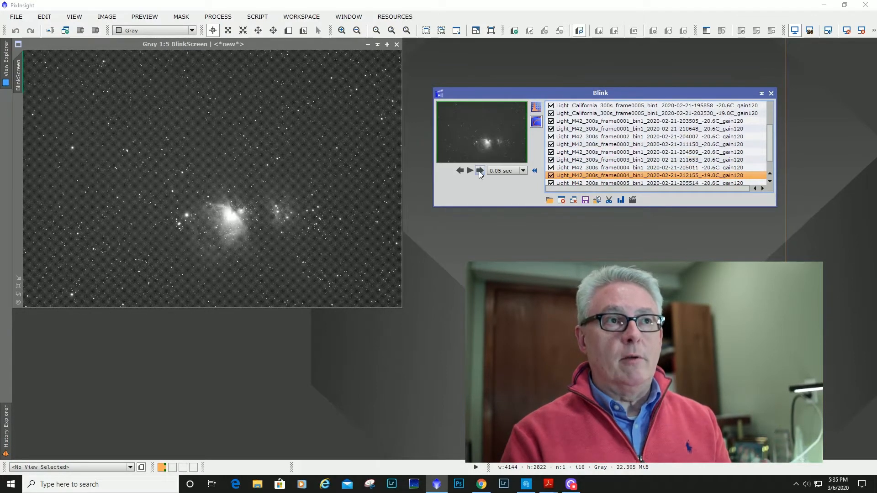
pyautogui.click(479, 171)
pyautogui.click(478, 171)
pyautogui.click(479, 171)
pyautogui.click(479, 171)
pyautogui.click(478, 171)
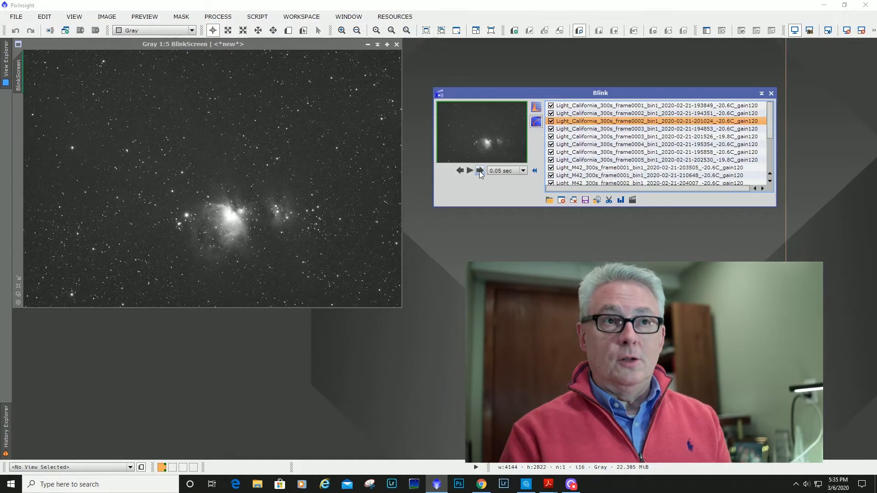
pyautogui.click(479, 171)
pyautogui.click(478, 171)
pyautogui.click(479, 171)
pyautogui.click(479, 171)
pyautogui.click(478, 171)
pyautogui.click(479, 171)
pyautogui.click(478, 171)
pyautogui.click(479, 170)
pyautogui.click(479, 171)
pyautogui.click(479, 171)
pyautogui.click(479, 170)
pyautogui.click(478, 171)
pyautogui.click(479, 170)
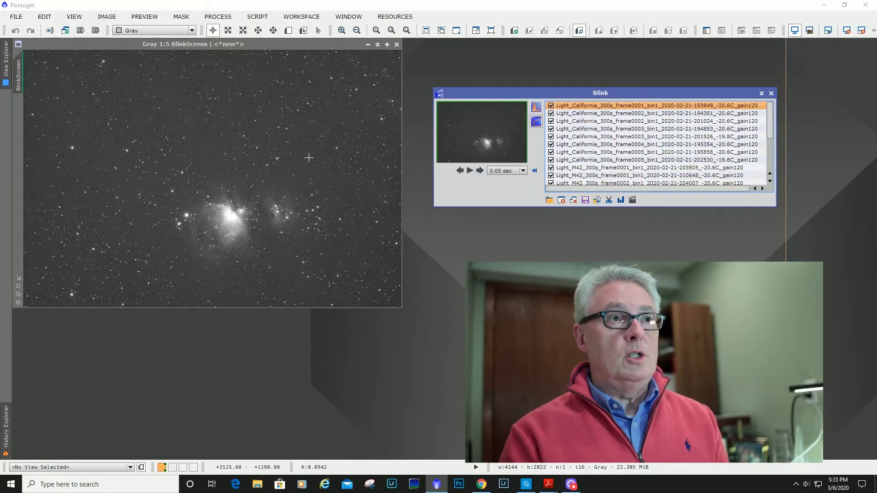
# Examine the stars in the Blink preview at 2:1 magnification while stepping through the frames
pyautogui.click(290, 204)
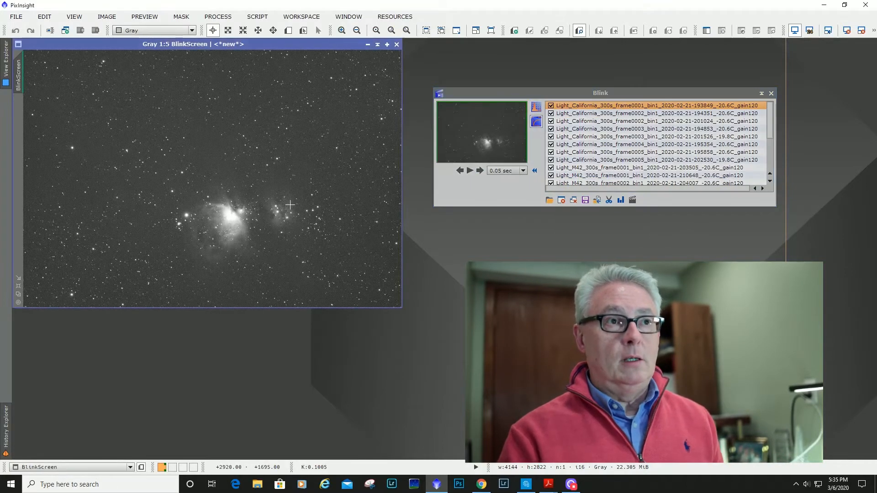
pyautogui.hotkey('ctrl', '+')
pyautogui.hotkey('ctrl', '+')
pyautogui.hotkey('ctrl', '+')
pyautogui.hotkey('ctrl', '+')
pyautogui.hotkey('ctrl', '+')
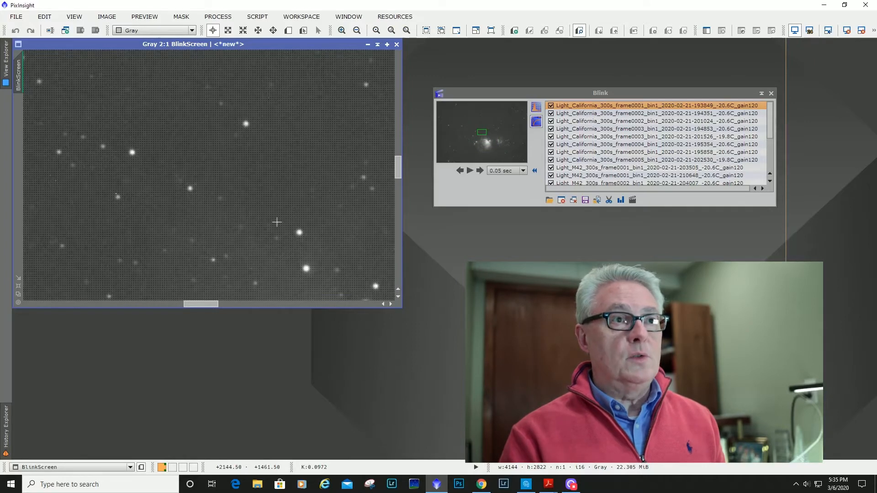
pyautogui.click(479, 171)
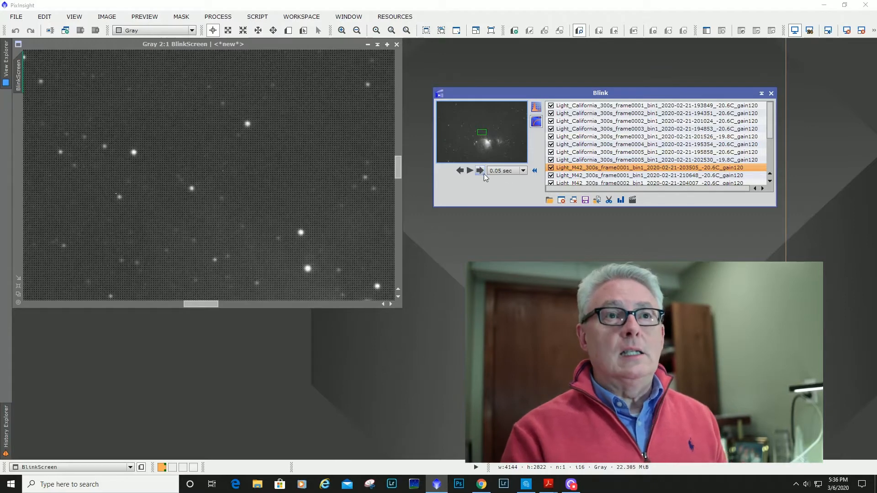
pyautogui.scroll(-3, 642, 165)
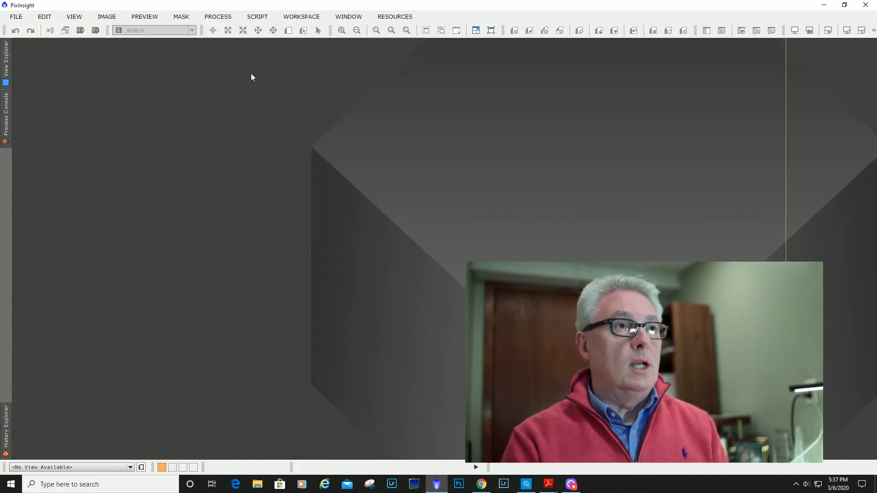
# Open the BatchPreprocessing script
pyautogui.click(256, 16)
pyautogui.moveTo(264, 31)
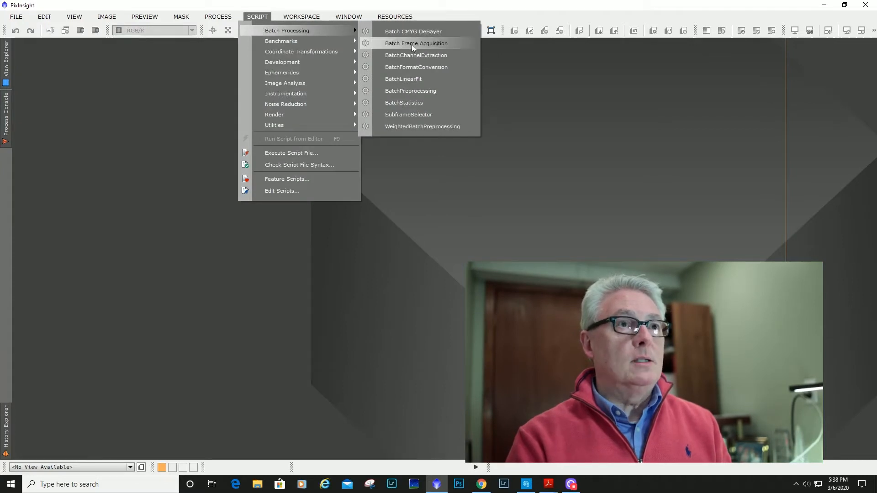
pyautogui.click(415, 91)
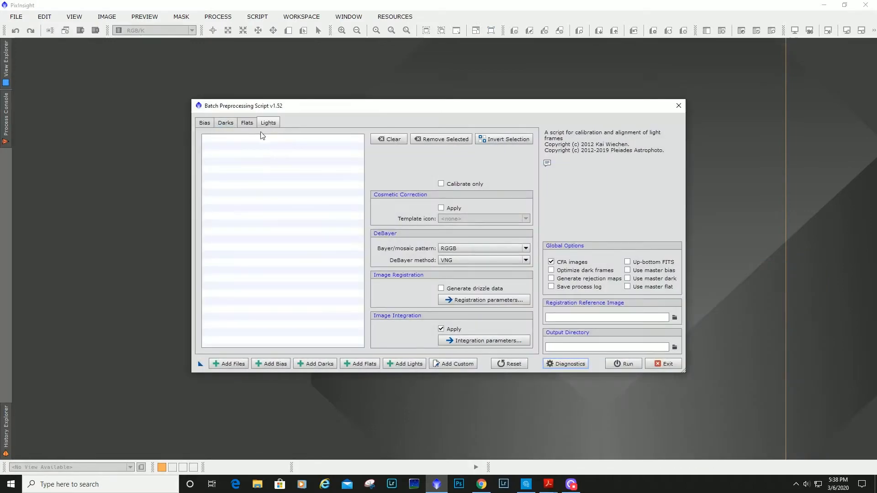
# Add all California and M42 light frames from the m42_february_2020 lights folder, excluding the deselected subfolder
pyautogui.click(409, 363)
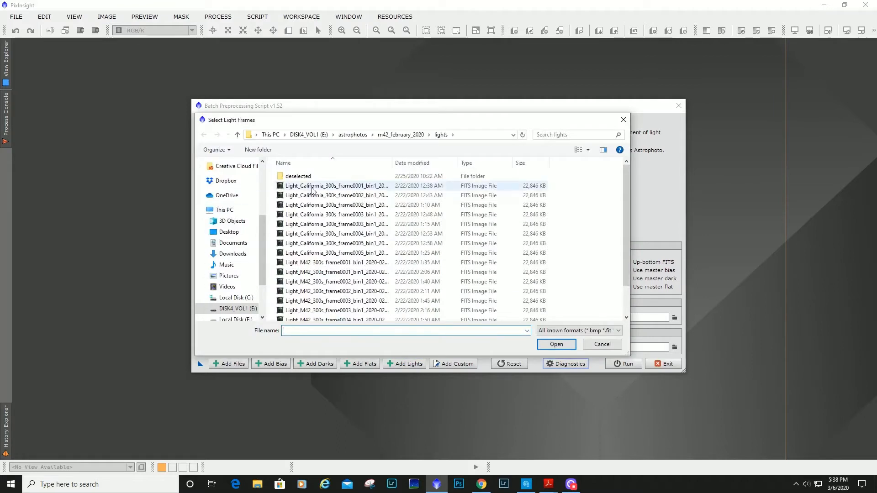
pyautogui.click(276, 186)
pyautogui.moveTo(623, 221); pyautogui.dragTo(626, 246)
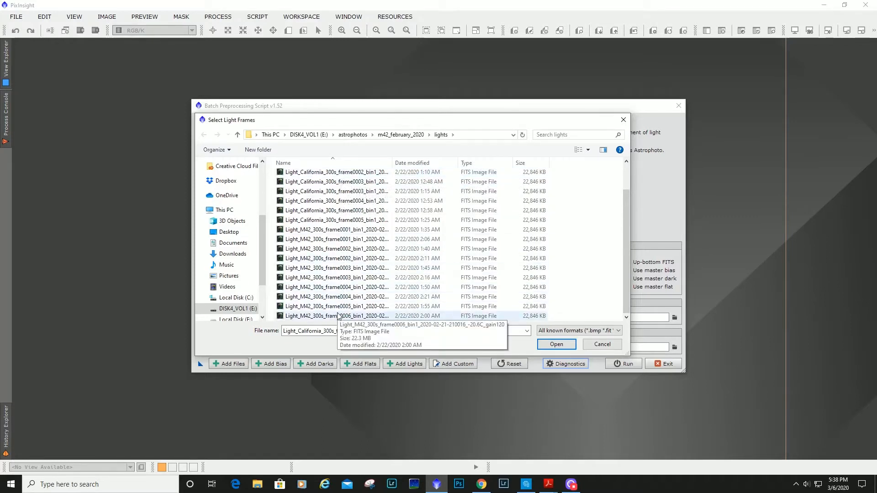
pyautogui.press('Up')
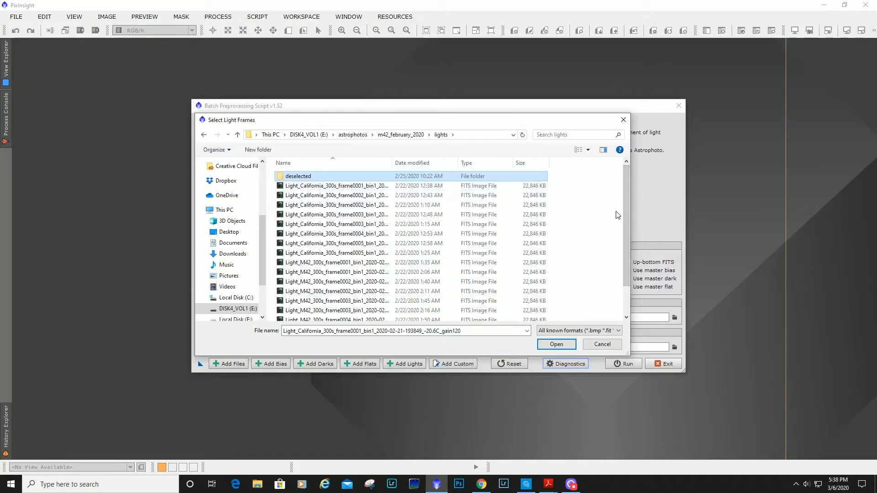
pyautogui.moveTo(624, 206); pyautogui.dragTo(625, 224)
pyautogui.keyDown('shift'); pyautogui.click(417, 316); pyautogui.keyUp('shift')
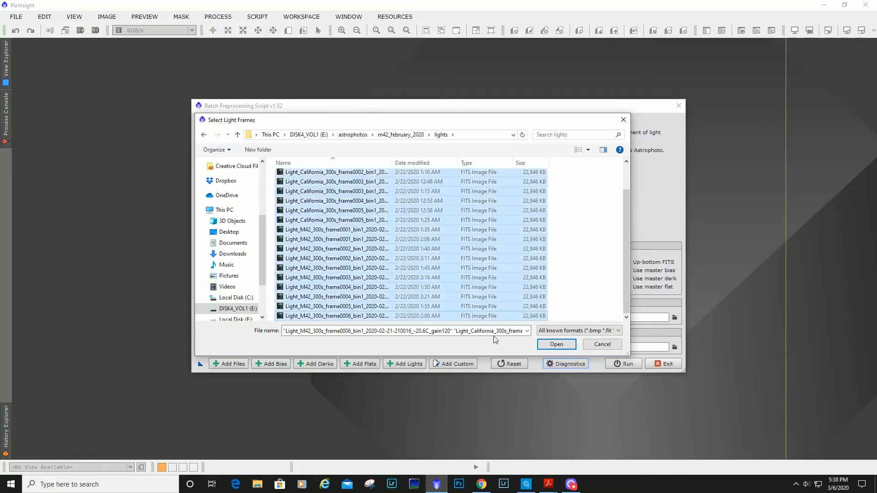
pyautogui.click(556, 344)
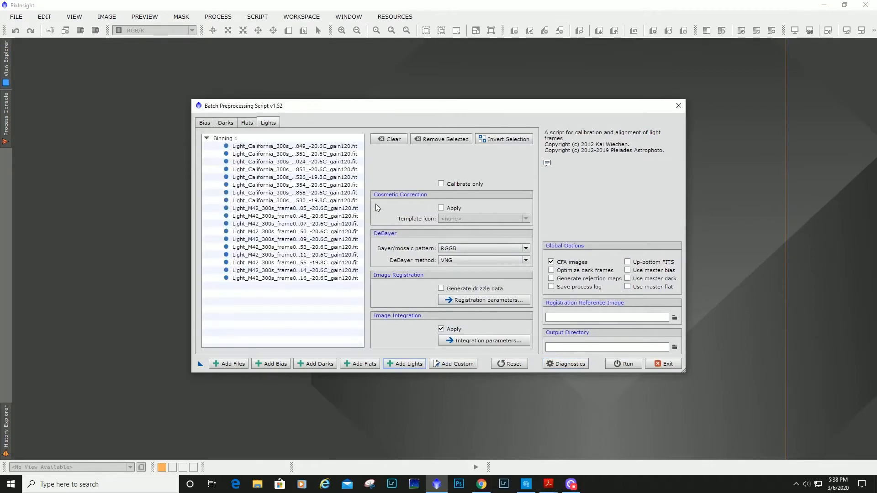
# Add all the dark frames, Dark_M42_300s frame0001 to frame0017, from the m42_february_2020 darks folder
pyautogui.click(246, 123)
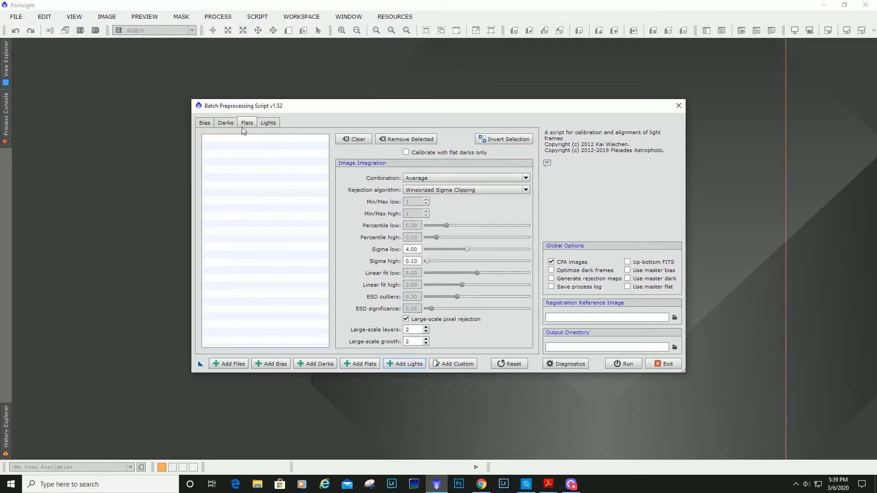
pyautogui.click(226, 123)
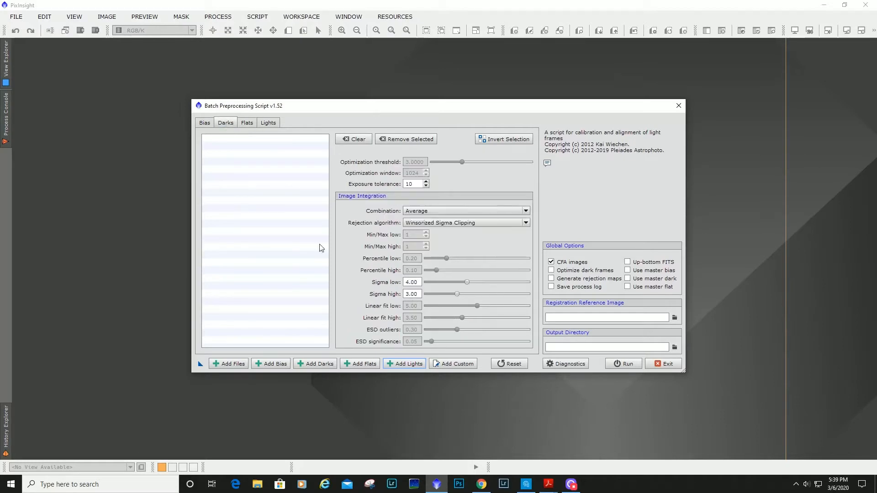
pyautogui.click(319, 364)
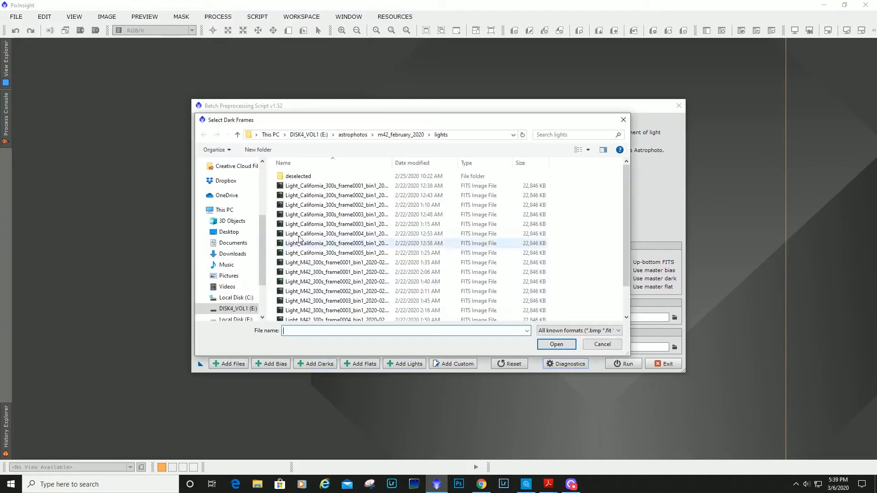
pyautogui.click(237, 135)
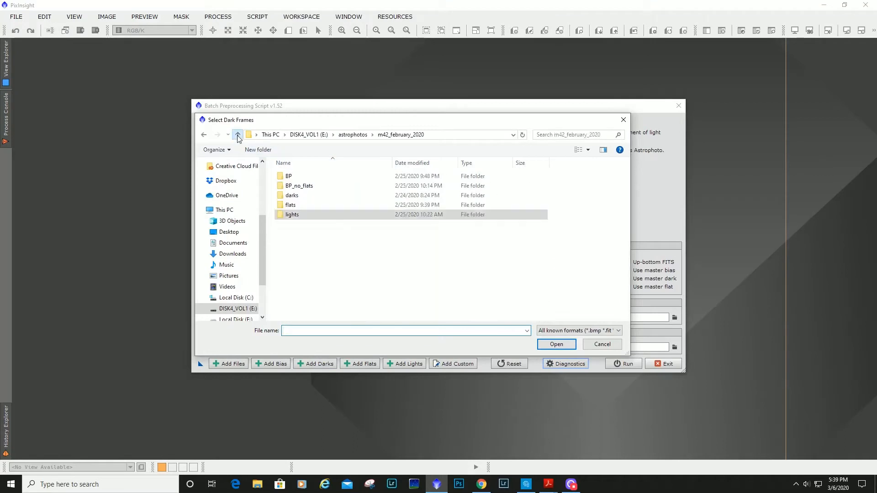
pyautogui.doubleClick(292, 196)
pyautogui.click(456, 176)
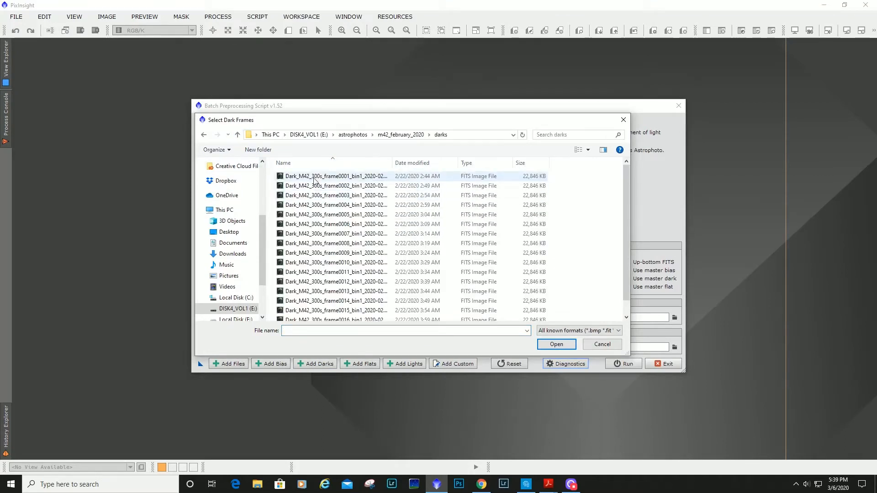
pyautogui.moveTo(626, 219); pyautogui.dragTo(627, 231)
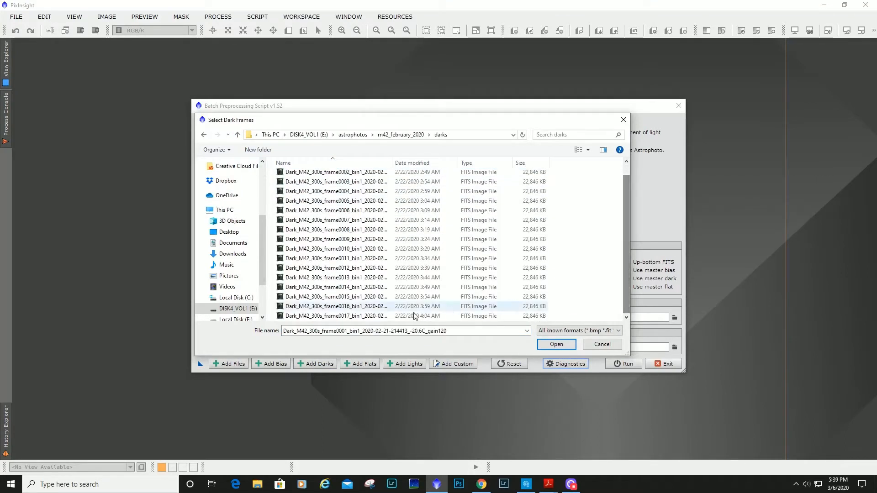
pyautogui.keyDown('shift'); pyautogui.click(386, 319); pyautogui.keyUp('shift')
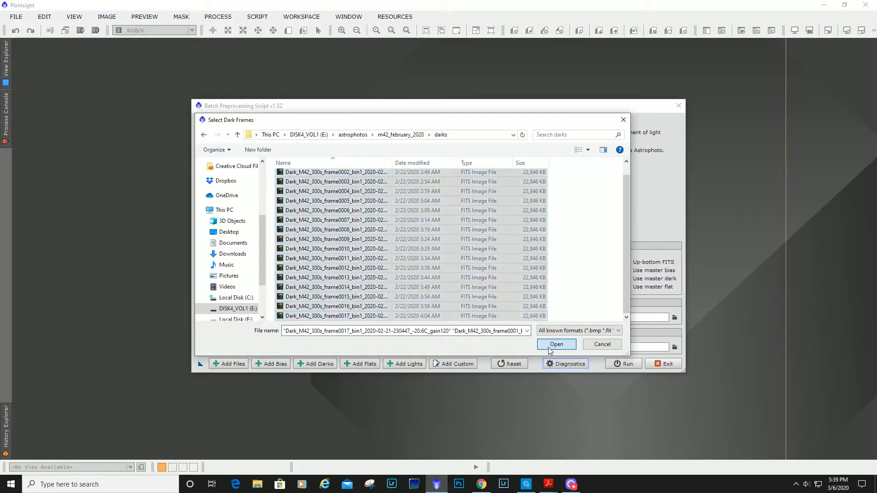
pyautogui.click(557, 344)
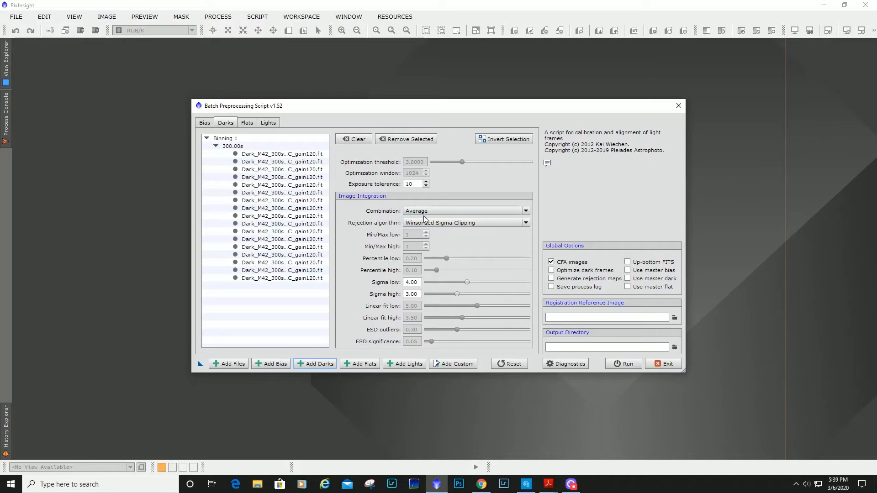
pyautogui.moveTo(424, 227)
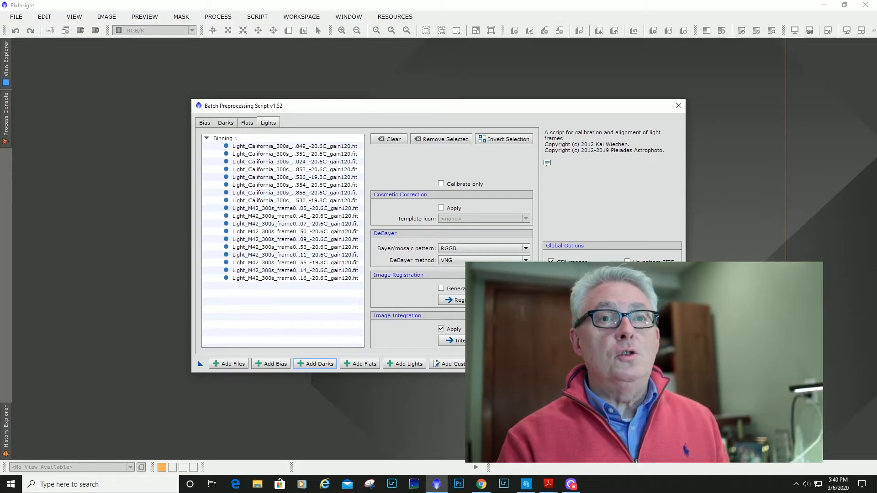
pyautogui.click(674, 315)
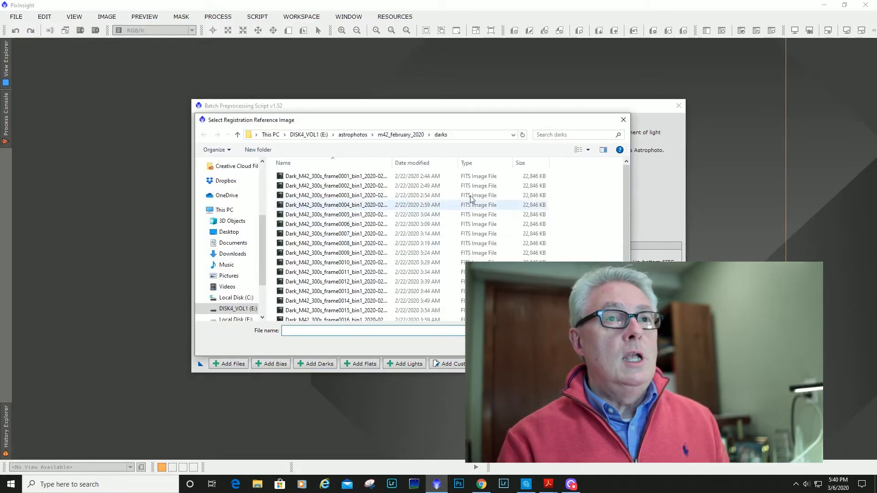
pyautogui.click(237, 134)
pyautogui.doubleClick(294, 214)
pyautogui.scroll(-1, 626, 244)
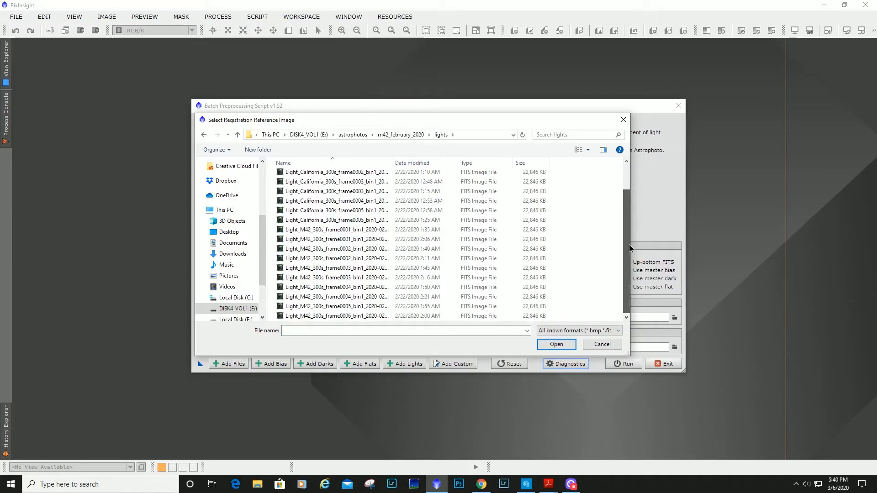
pyautogui.click(346, 230)
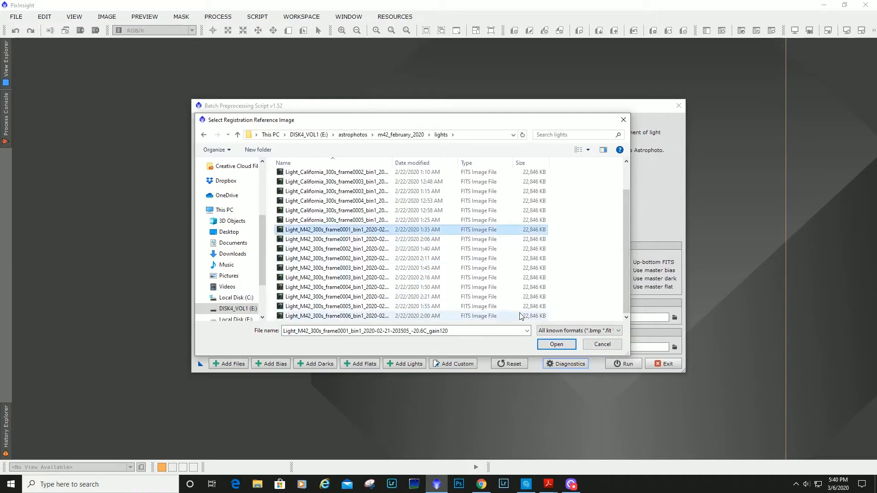
pyautogui.click(556, 344)
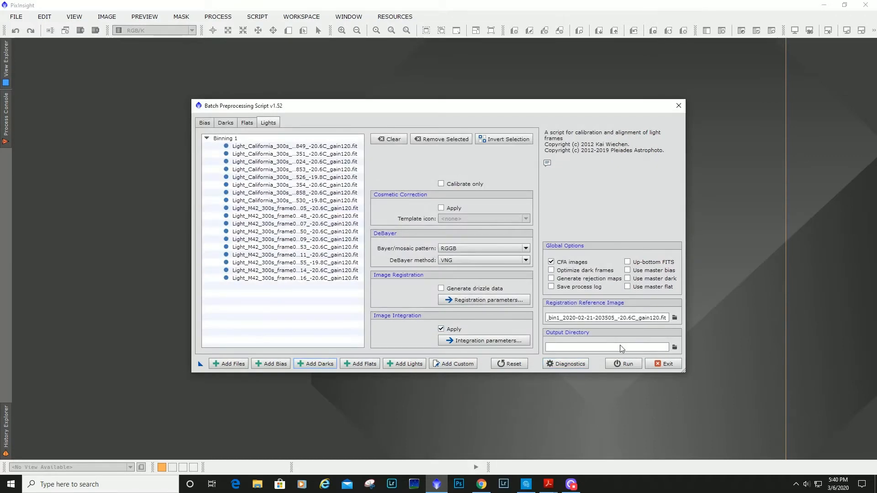
pyautogui.click(674, 347)
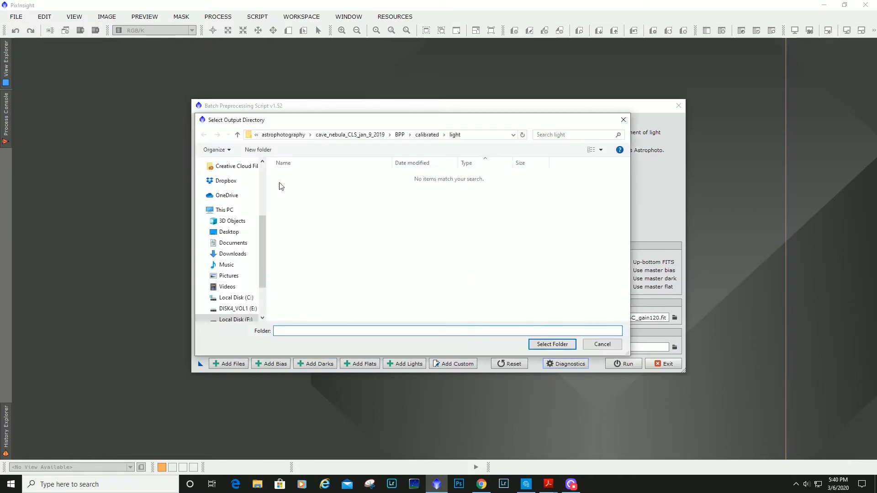
pyautogui.click(237, 134)
pyautogui.click(237, 135)
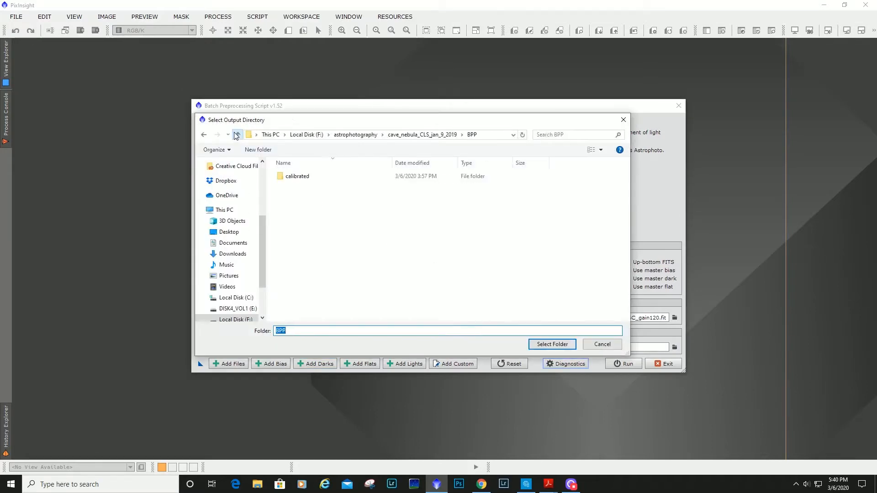
pyautogui.click(237, 135)
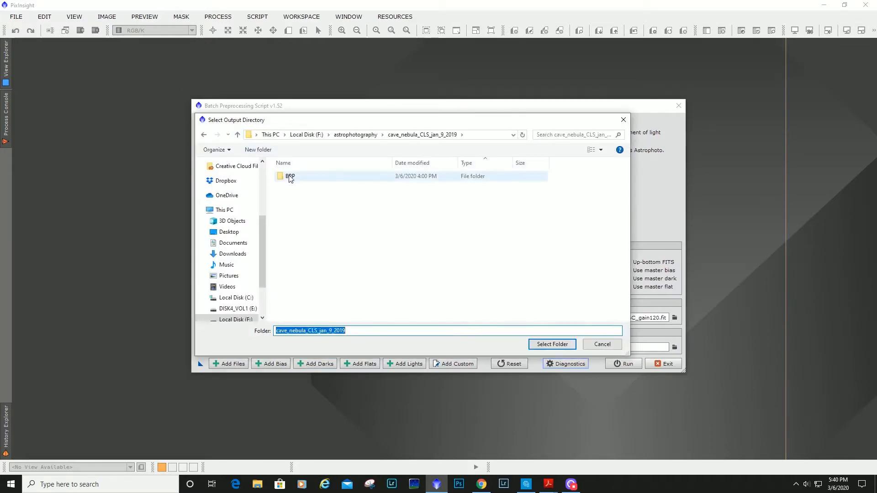
pyautogui.click(603, 346)
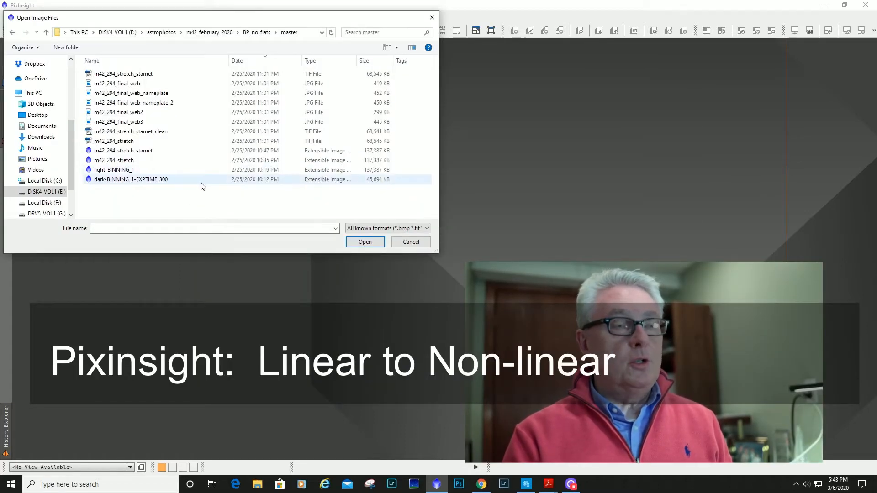
# Open the stacked master image light-BINNING_1 from the BP_no_flats master folder
pyautogui.click(122, 170)
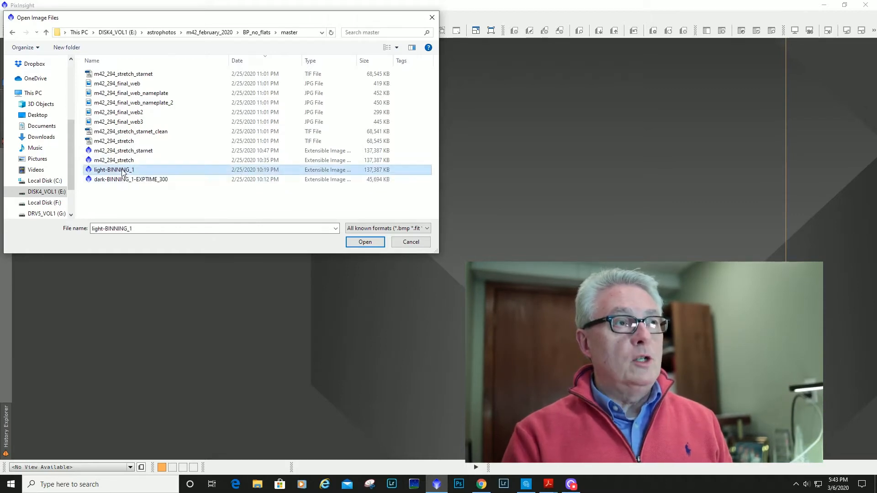
pyautogui.doubleClick(122, 170)
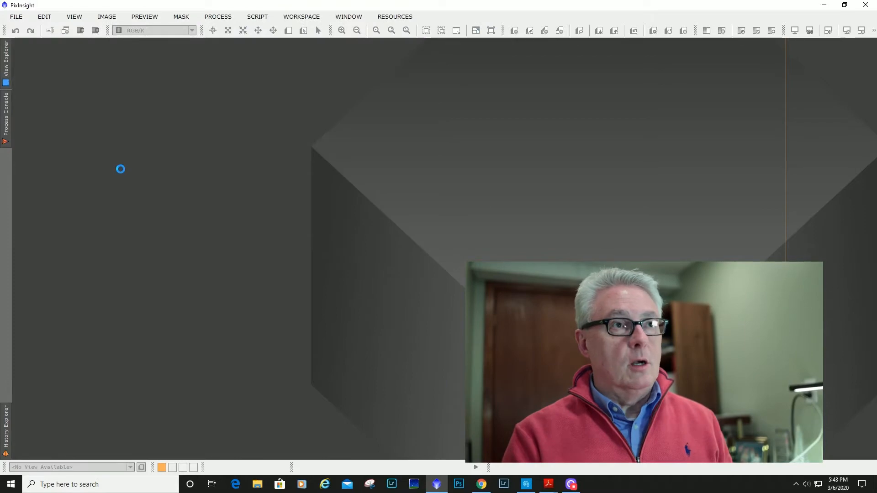
# Check the stacked master with a ScreenTransferFunction auto stretch and switch the screen stretch back off
pyautogui.click(796, 32)
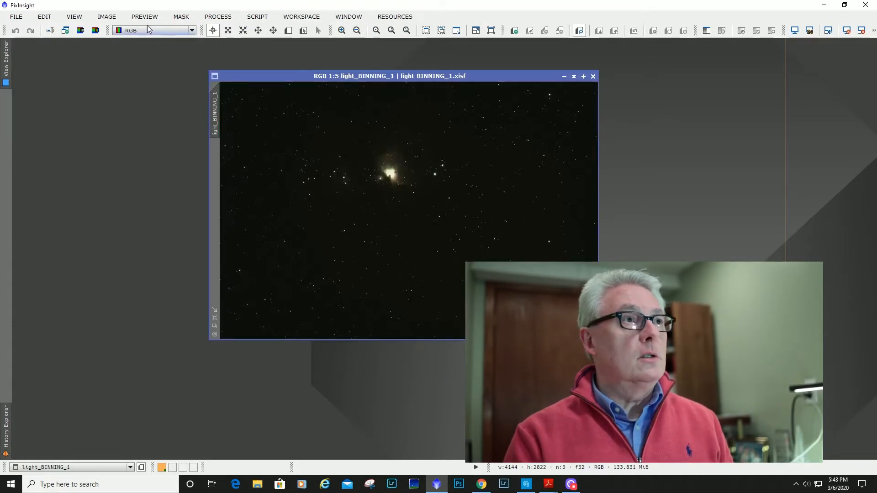
pyautogui.click(218, 17)
pyautogui.moveTo(315, 30)
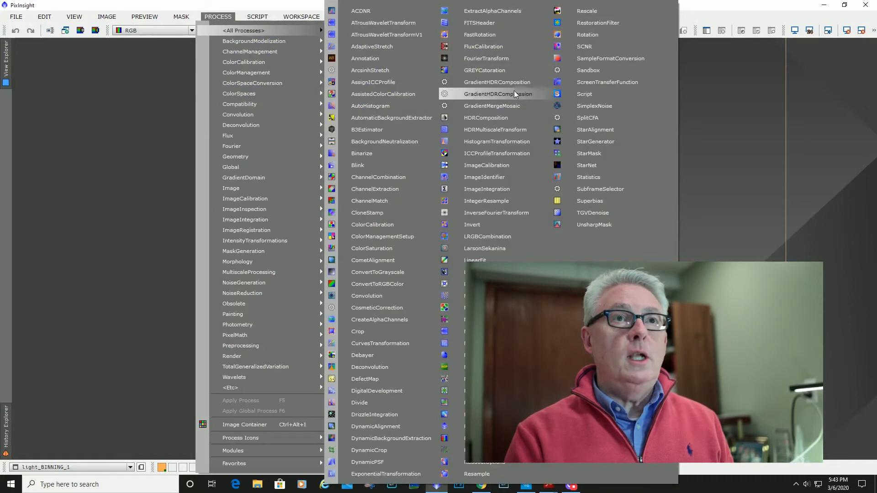
pyautogui.click(611, 82)
pyautogui.click(25, 446)
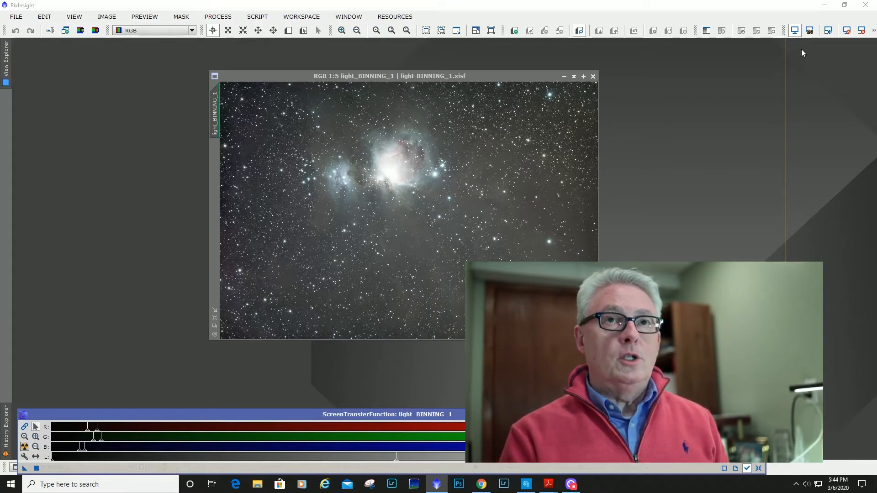
pyautogui.click(795, 30)
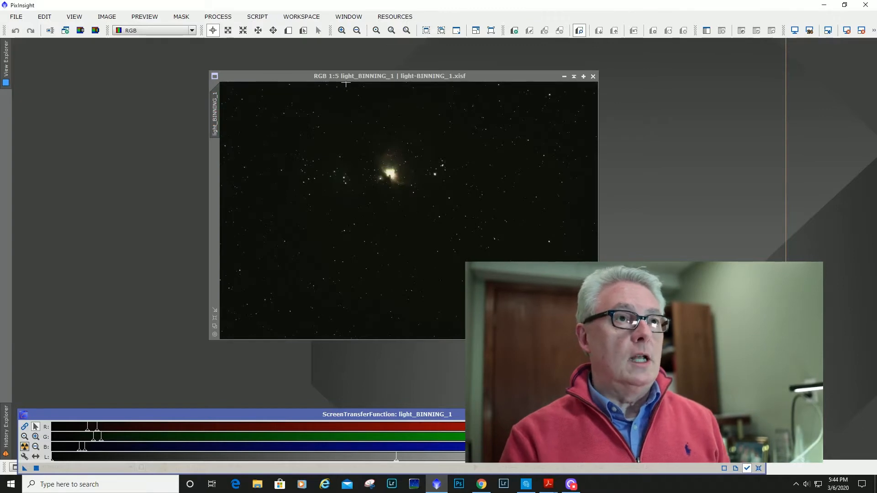
# Open HistogramTransformation with a real-time preview and select light_BINNING_1 as its view
pyautogui.click(218, 18)
pyautogui.moveTo(265, 30)
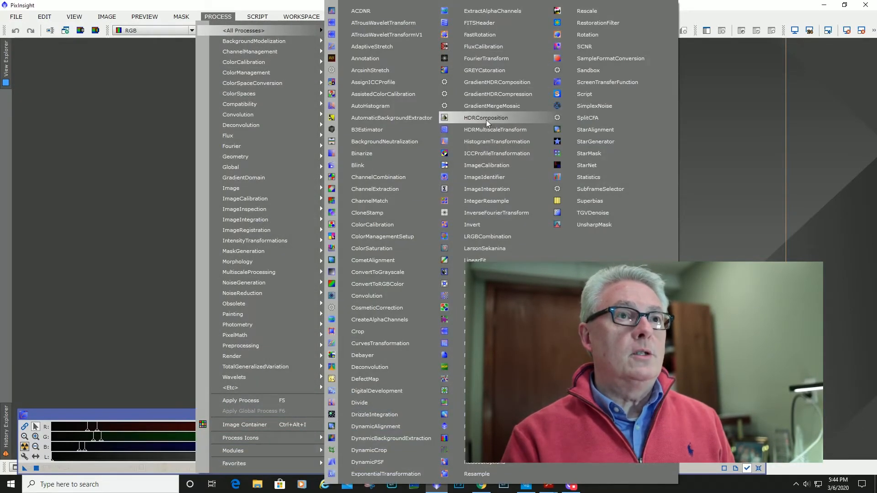
pyautogui.click(496, 142)
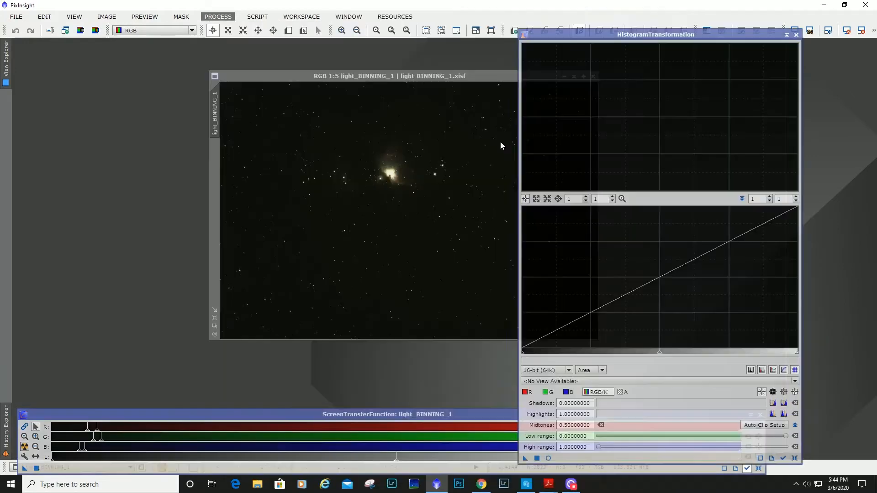
pyautogui.click(548, 458)
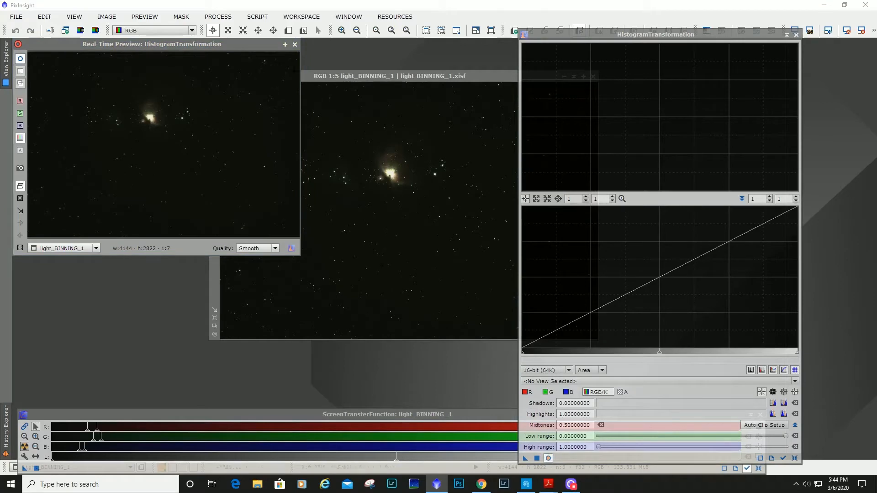
pyautogui.moveTo(260, 46); pyautogui.dragTo(250, 67)
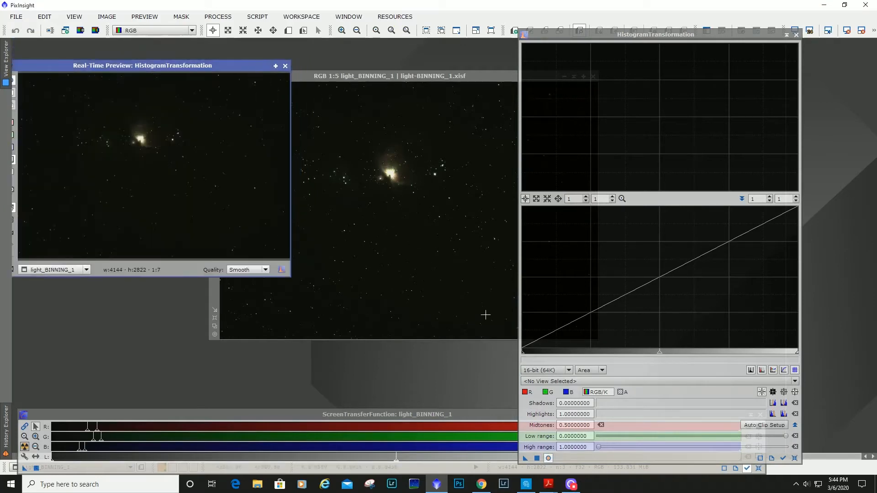
pyautogui.click(585, 381)
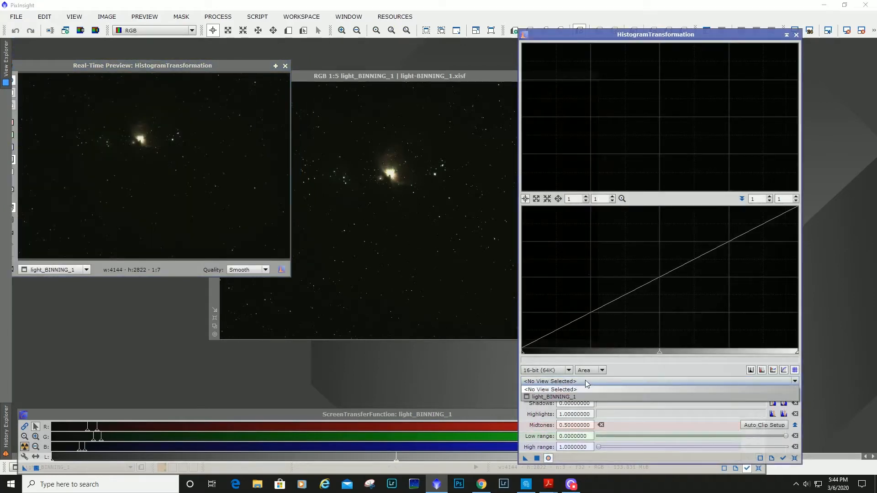
pyautogui.click(579, 398)
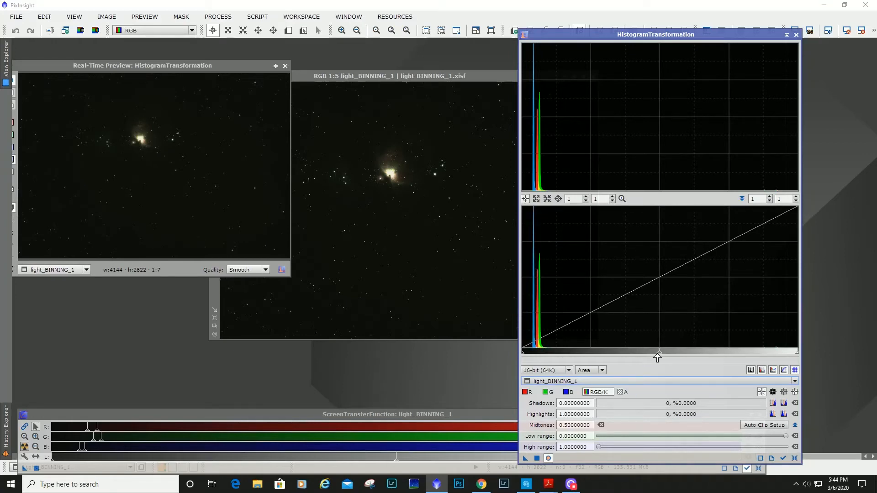
# Stretch the combined RGB/K histogram with midtones at about 0.122, apply it to the master, and reset the process and close the preview
pyautogui.moveTo(659, 356); pyautogui.dragTo(555, 354)
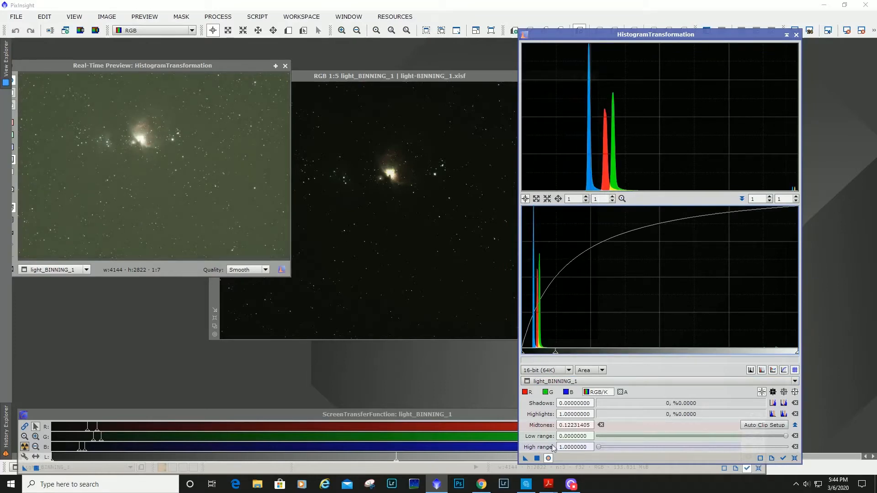
pyautogui.click(537, 458)
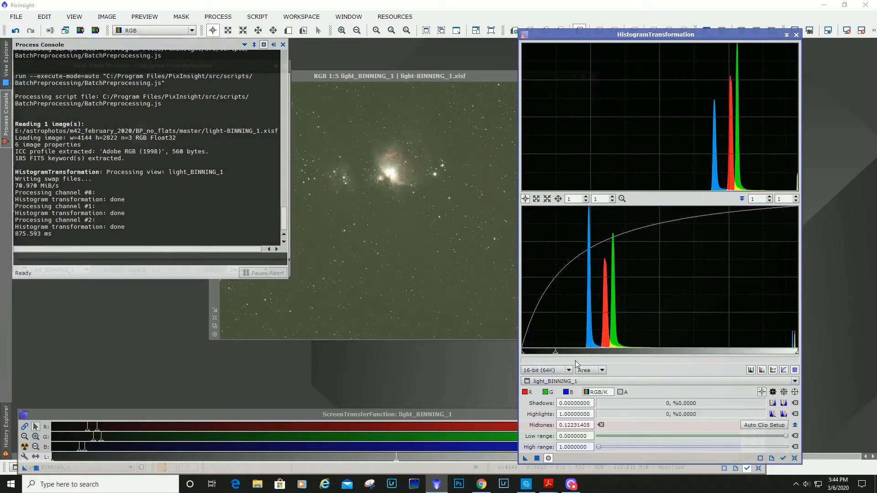
pyautogui.click(795, 459)
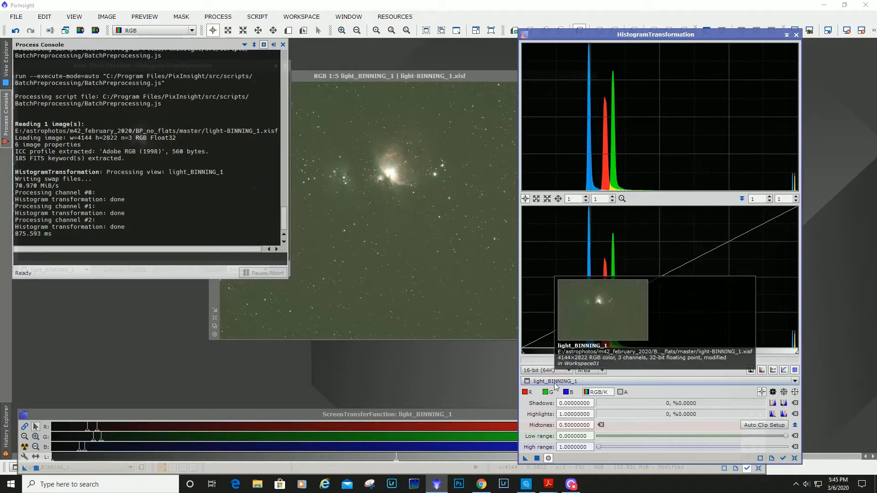
pyautogui.click(283, 44)
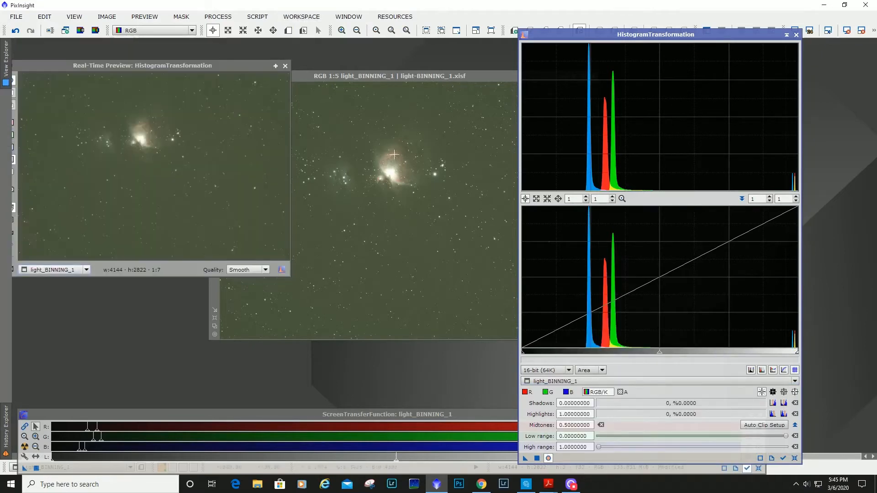
pyautogui.click(284, 66)
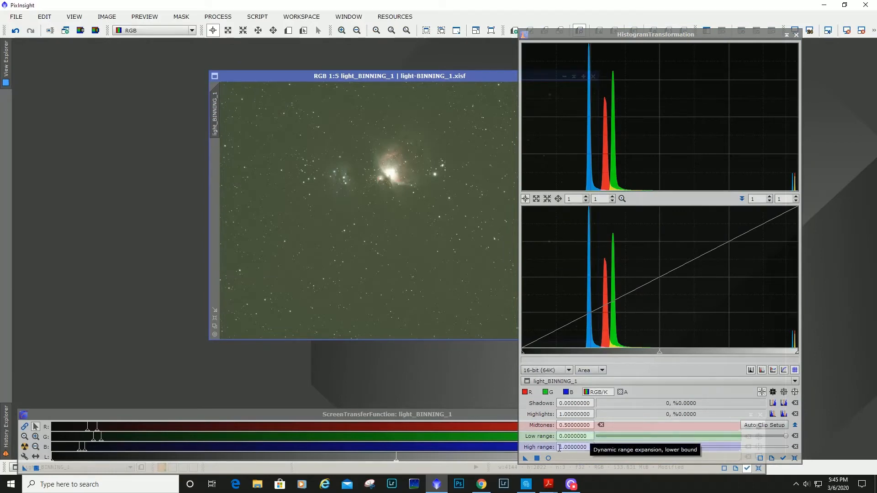
# Align the colour channel peaks with green midtones at about 0.531 and blue at about 0.428, apply, and reset the midtones
pyautogui.click(546, 392)
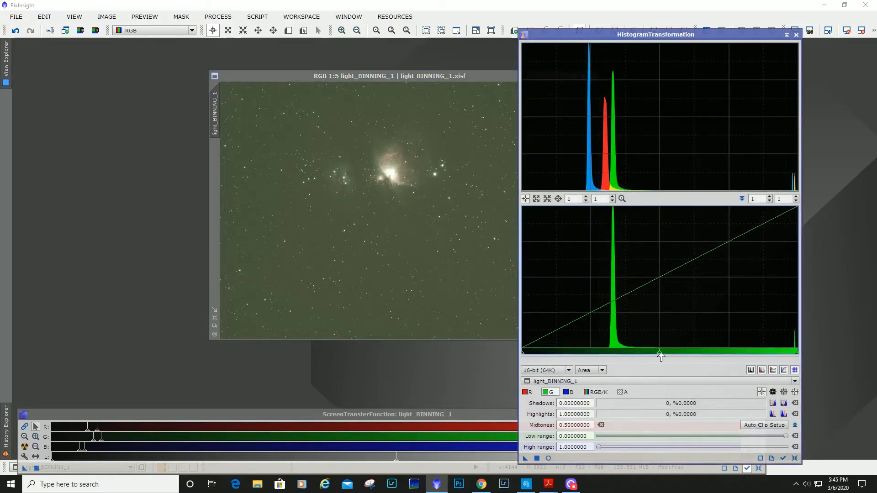
pyautogui.moveTo(659, 357); pyautogui.dragTo(668, 355)
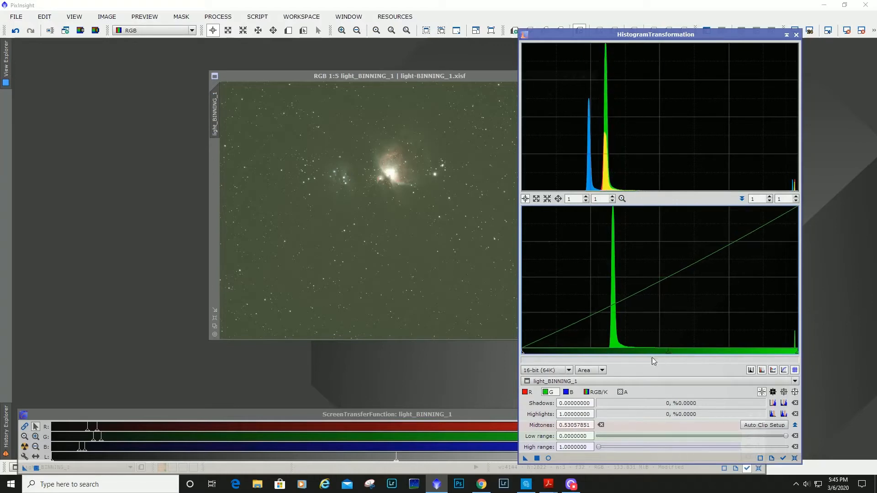
pyautogui.click(568, 392)
pyautogui.click(536, 458)
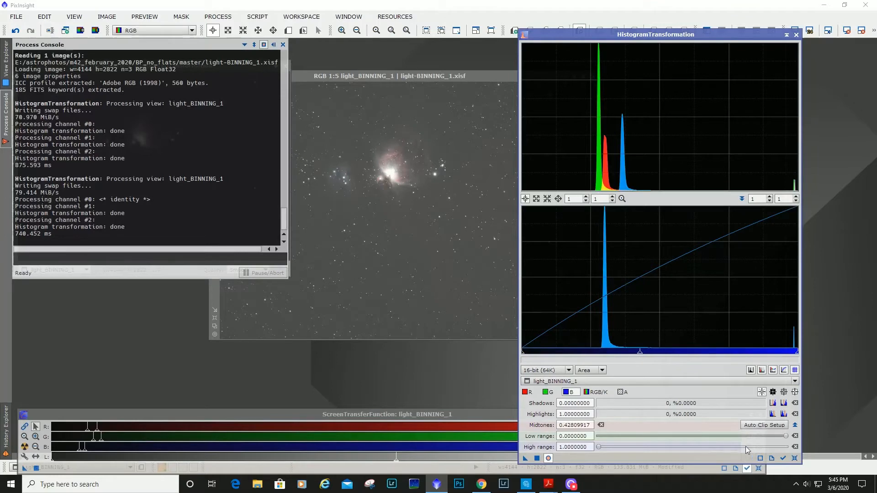
pyautogui.click(601, 424)
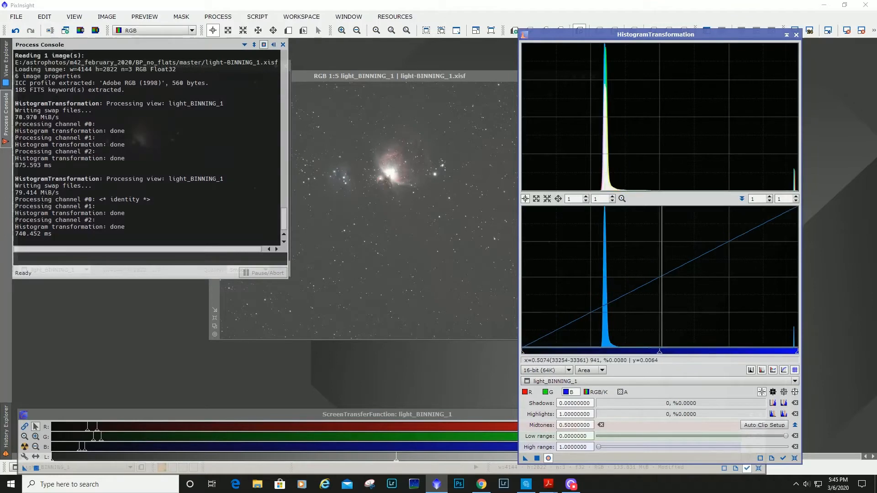
# Raise the combined RGB/K shadows point to about 0.150, apply it to the master, and close HistogramTransformation and its preview
pyautogui.click(591, 393)
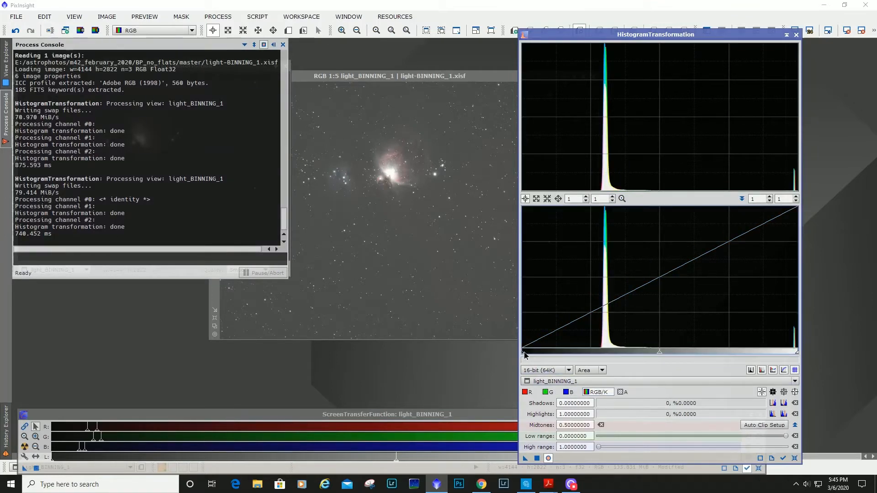
pyautogui.moveTo(526, 355); pyautogui.dragTo(563, 356)
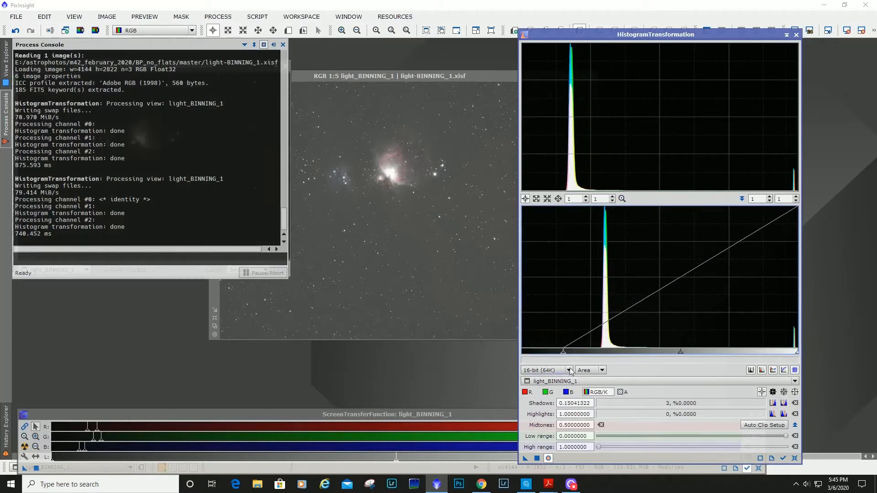
pyautogui.click(537, 458)
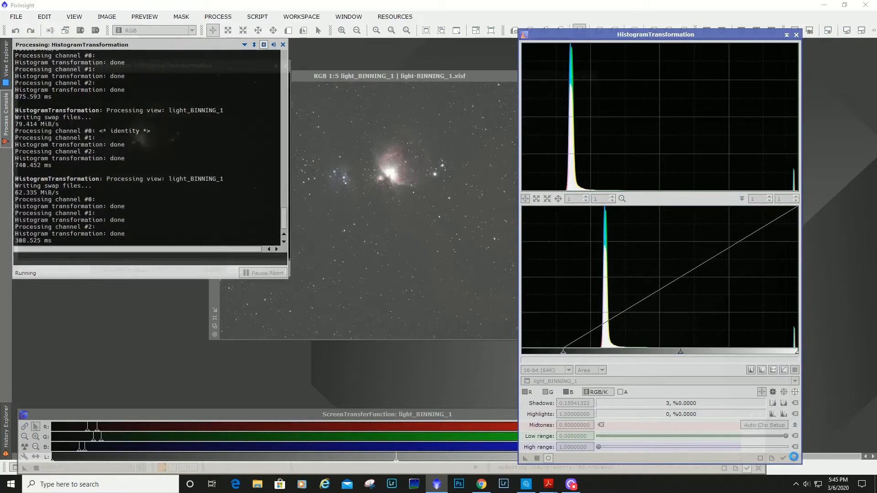
pyautogui.click(795, 458)
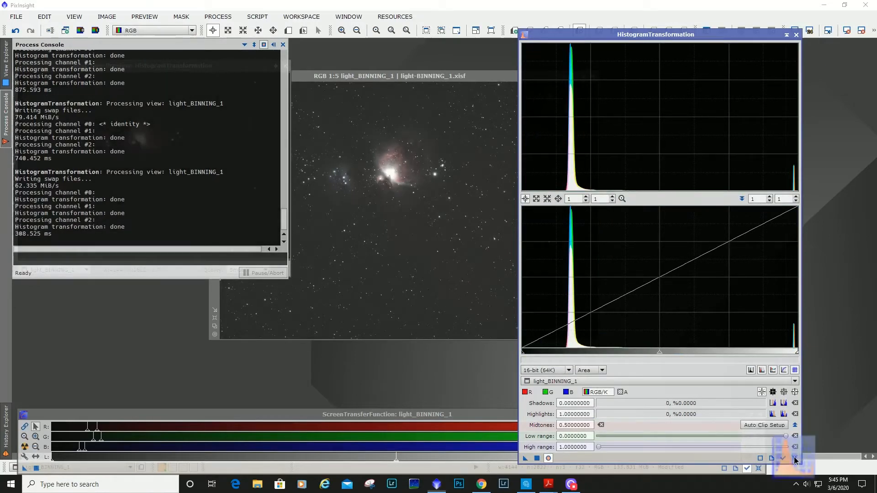
pyautogui.click(796, 34)
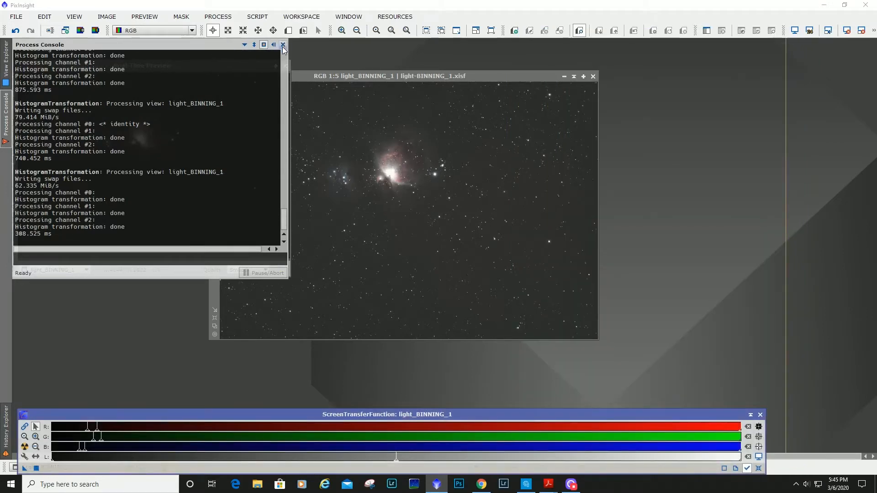
pyautogui.click(282, 47)
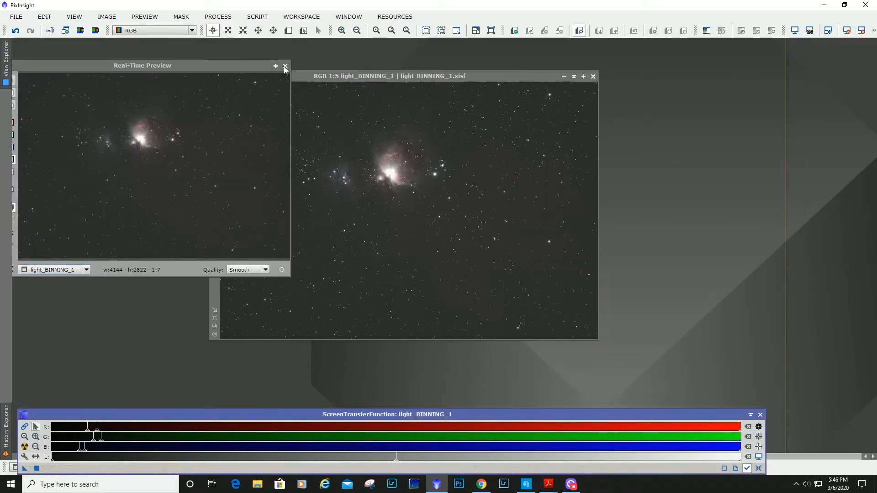
pyautogui.click(285, 66)
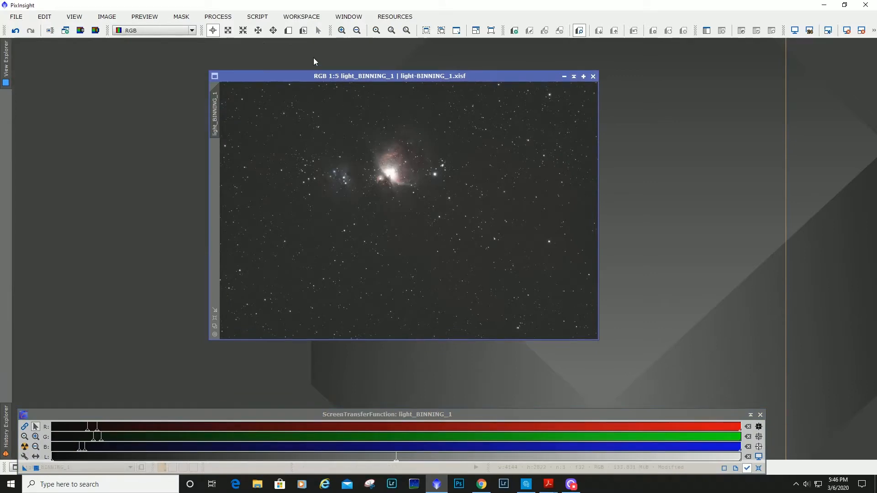
# Open CurvesTransformation with a real-time preview of the stretched master
pyautogui.click(218, 16)
pyautogui.moveTo(319, 29)
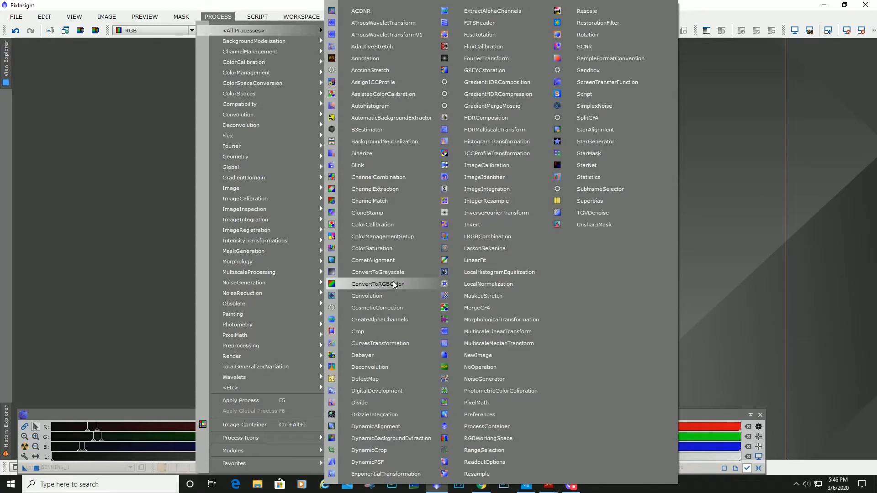
pyautogui.click(391, 344)
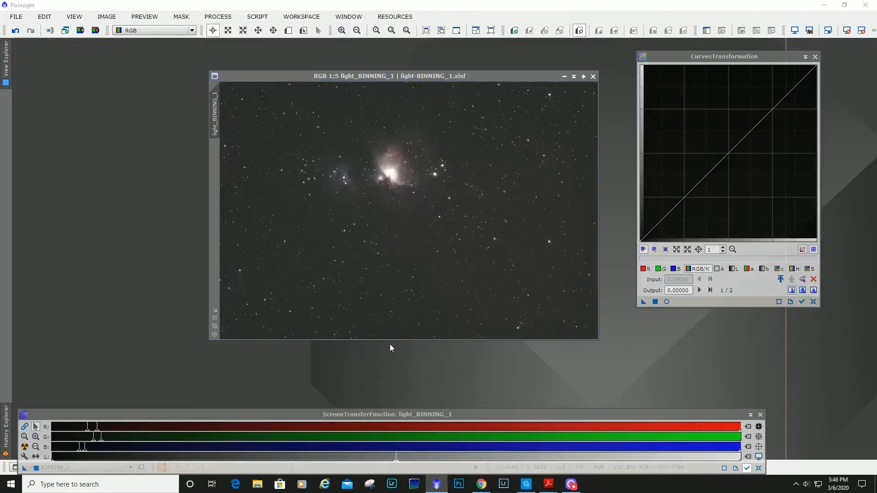
pyautogui.click(666, 303)
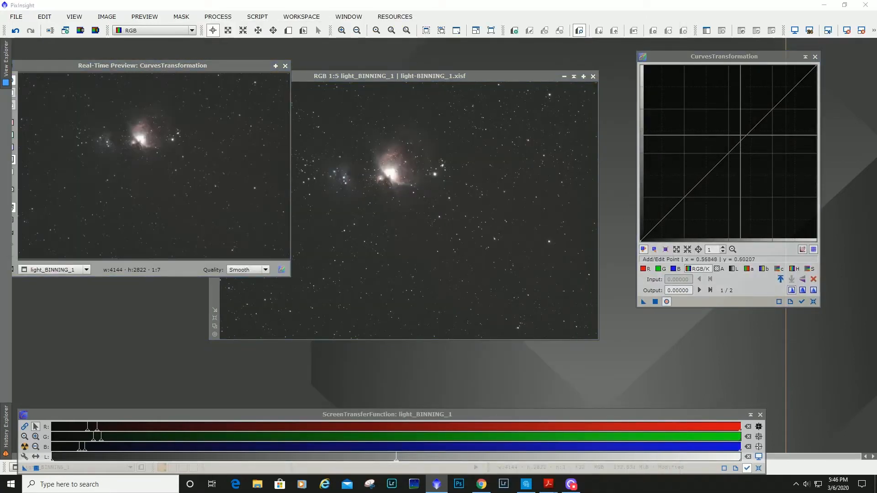
# Brighten the master with an RGB/K curve through about 0.145/0.176 and 0.561/0.718, apply it, and reset and close CurvesTransformation
pyautogui.moveTo(740, 136); pyautogui.dragTo(743, 118)
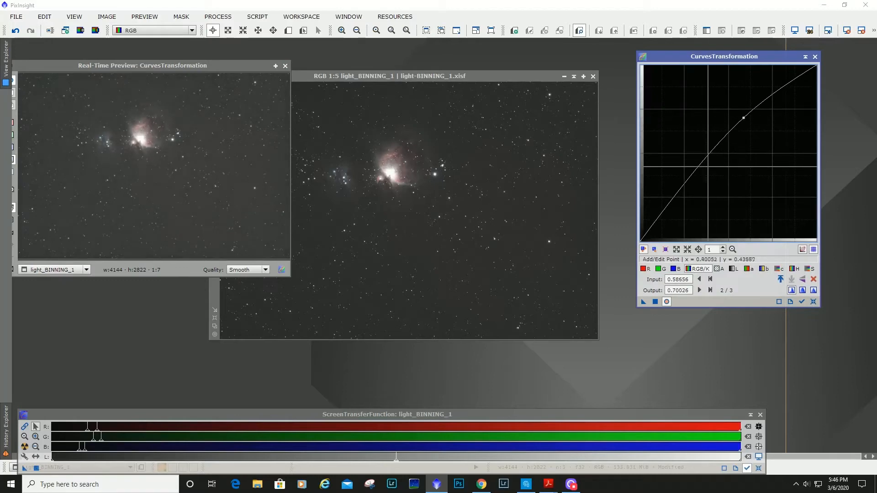
pyautogui.click(664, 211)
pyautogui.moveTo(743, 118); pyautogui.dragTo(739, 114)
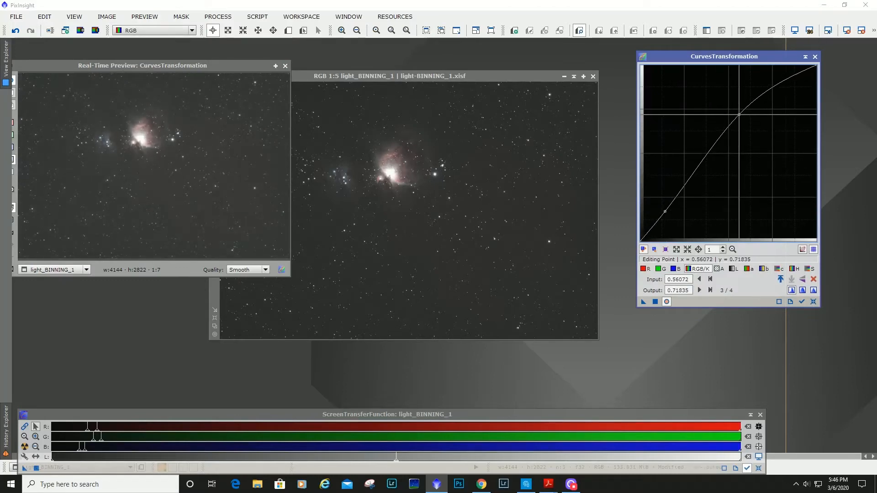
pyautogui.moveTo(664, 212); pyautogui.dragTo(664, 211)
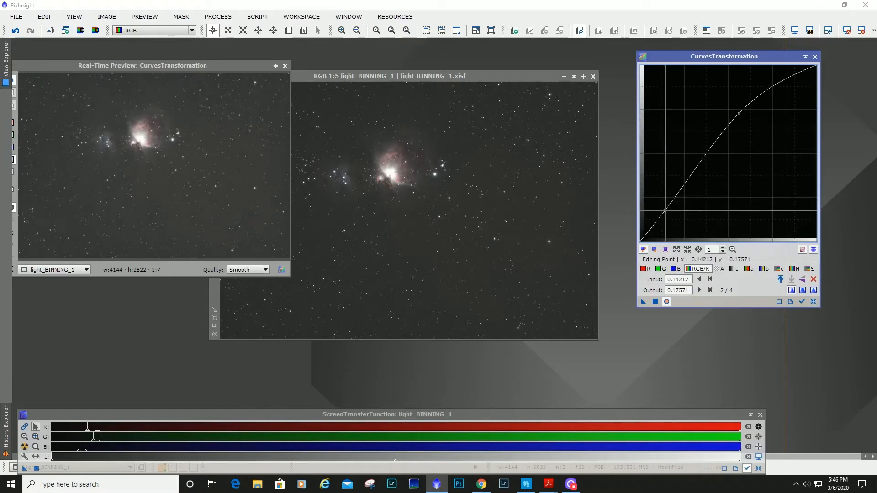
pyautogui.click(655, 301)
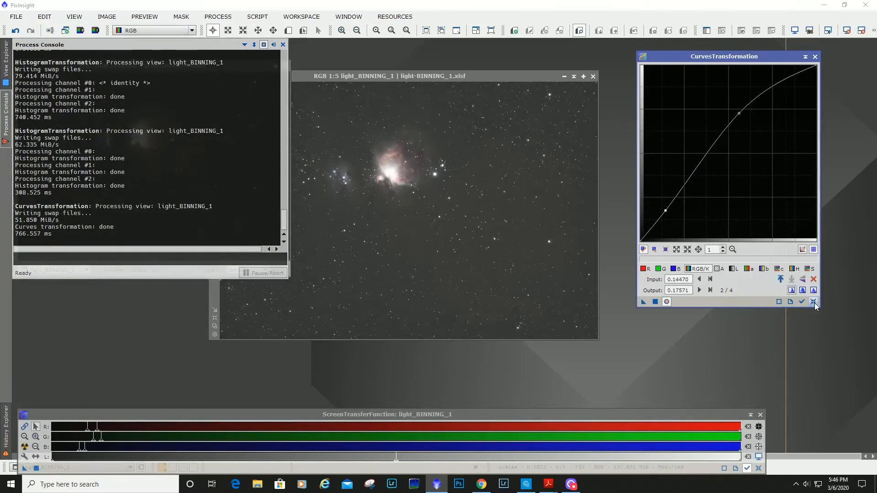
pyautogui.click(812, 302)
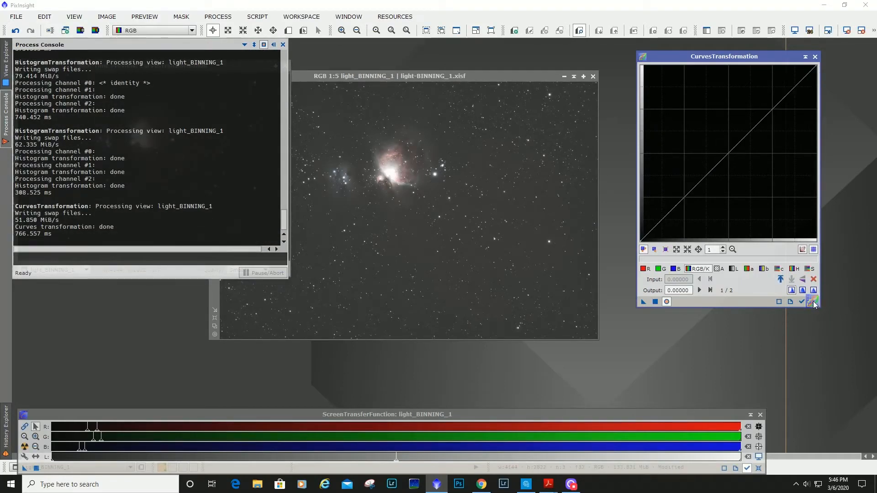
pyautogui.click(815, 58)
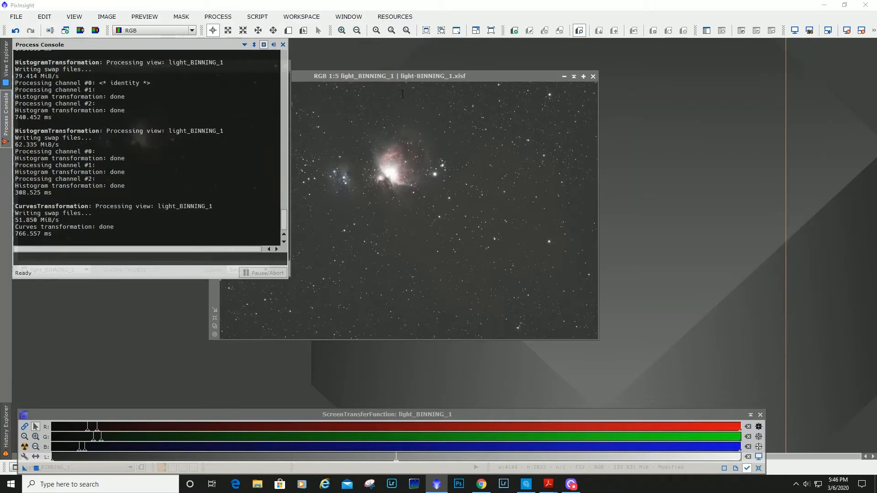
# Close the Process Console and the real-time preview, and reposition the curves-stretched master image
pyautogui.click(283, 44)
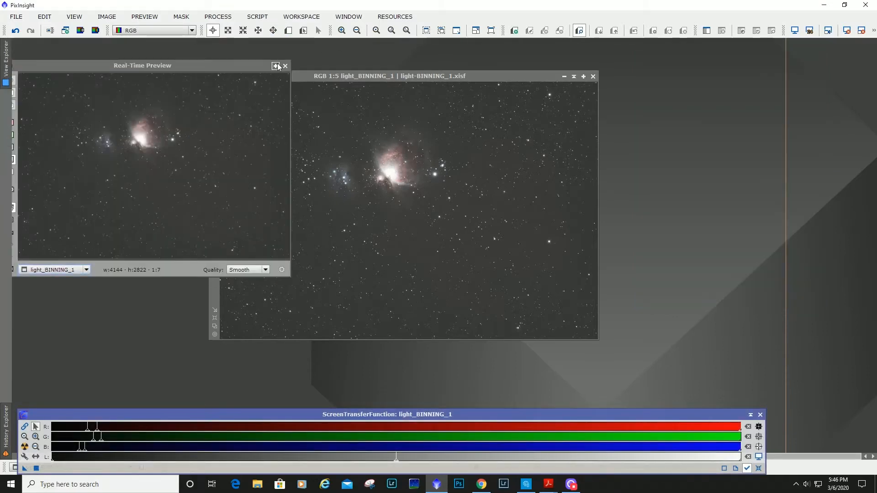
pyautogui.click(283, 66)
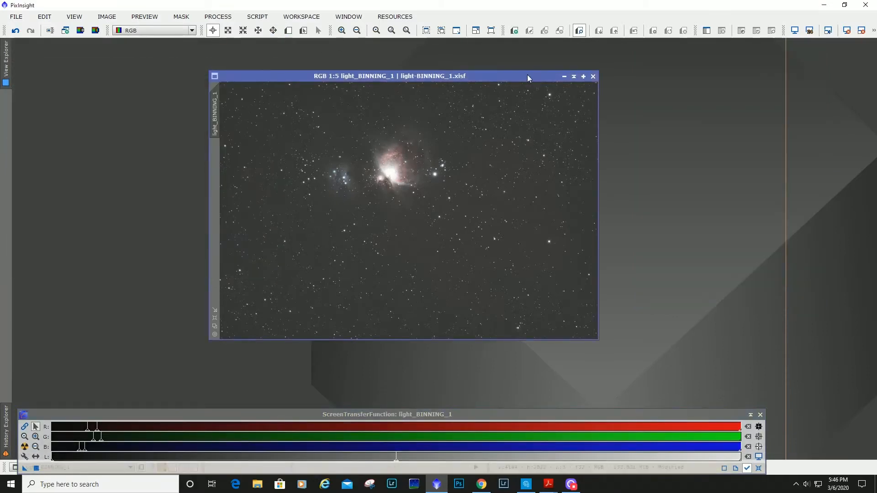
pyautogui.moveTo(528, 80); pyautogui.dragTo(542, 98)
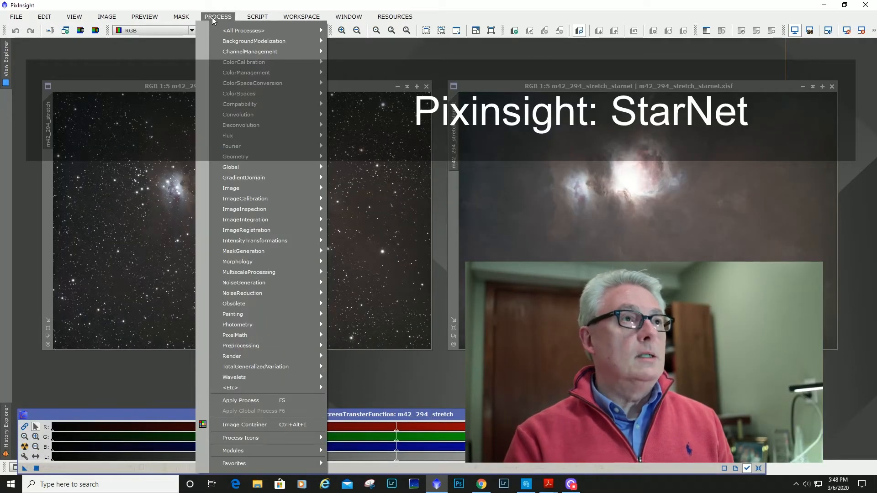
# Open the StarNet process to view its stride and star mask options, and close it without running
pyautogui.moveTo(317, 31)
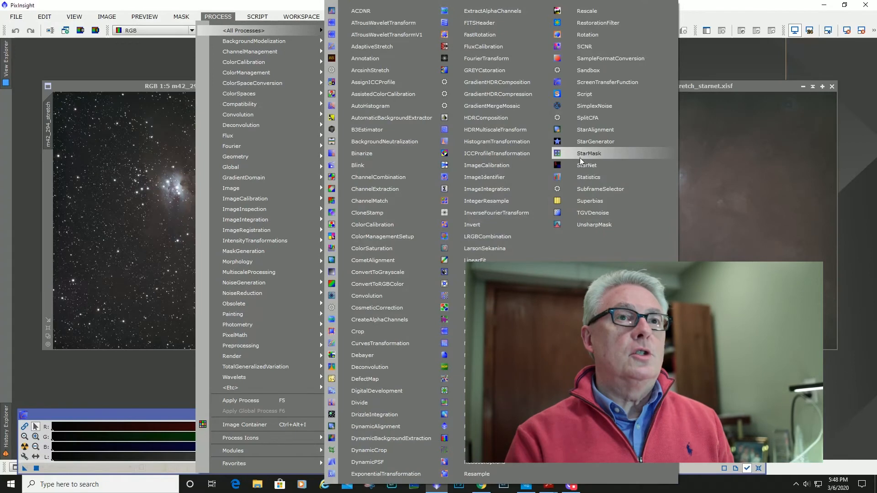
pyautogui.click(584, 165)
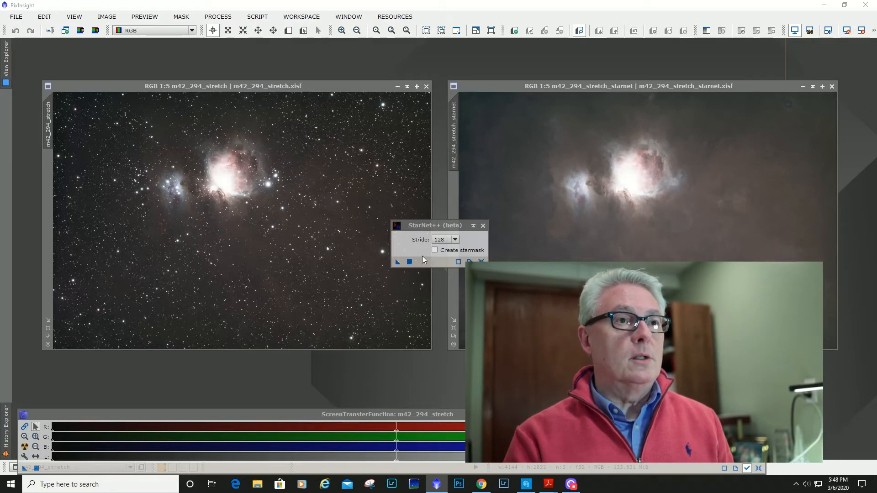
pyautogui.click(482, 225)
# Compare the m42_294_stretch image side by side with its starless version, m42_294_stretch_starnet
pyautogui.moveTo(310, 86); pyautogui.dragTo(313, 91)
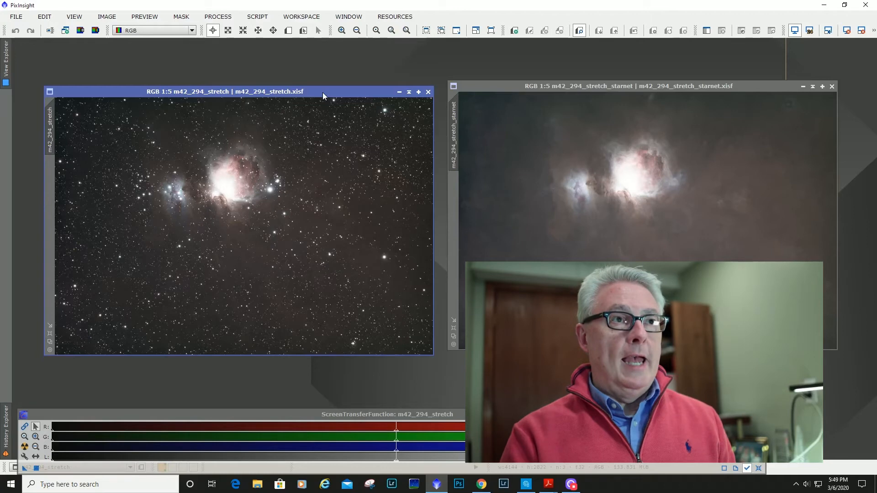
pyautogui.moveTo(627, 87); pyautogui.dragTo(622, 99)
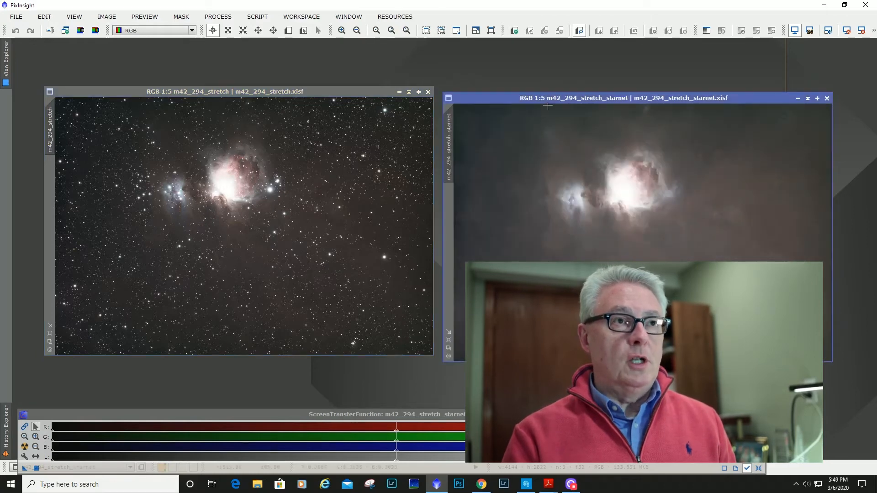
pyautogui.moveTo(338, 91); pyautogui.dragTo(320, 92)
pyautogui.moveTo(506, 100); pyautogui.dragTo(489, 94)
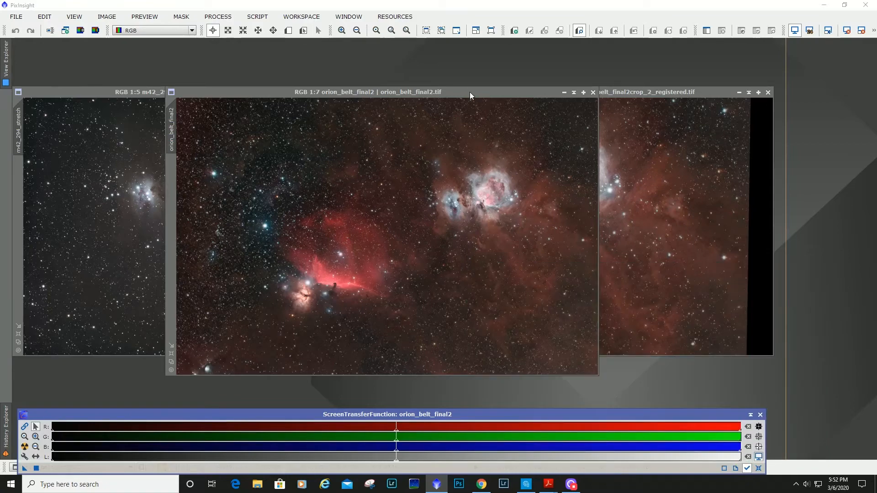
# Arrange the wide-field orion_belt_final2 image beside m42_294_stretch to compare the two fields
pyautogui.moveTo(465, 91); pyautogui.dragTo(442, 72)
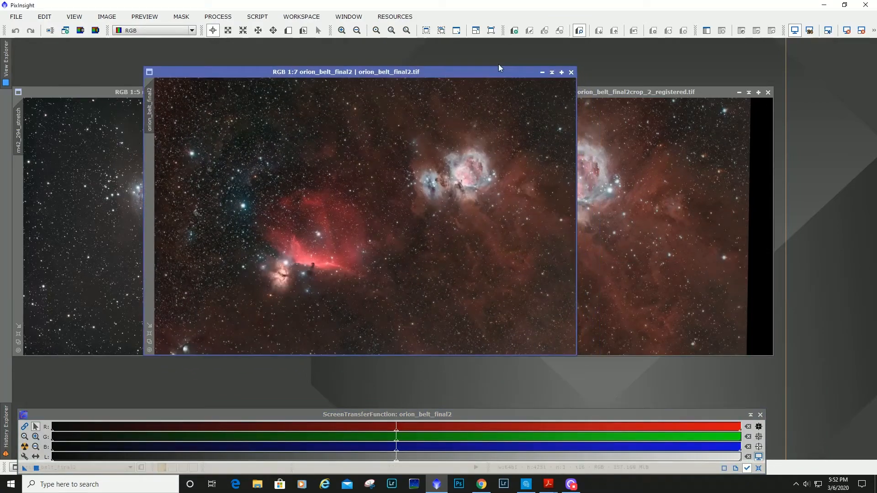
pyautogui.moveTo(498, 71); pyautogui.dragTo(474, 73)
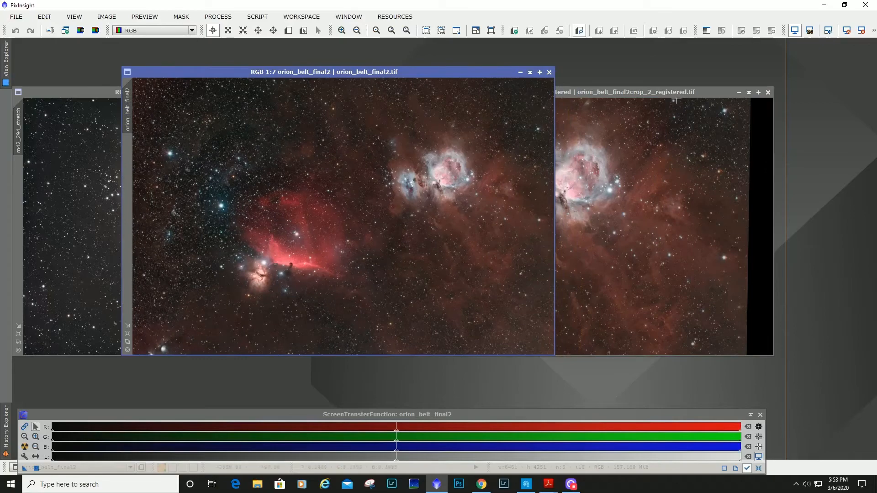
pyautogui.moveTo(302, 72); pyautogui.dragTo(479, 76)
pyautogui.moveTo(224, 91); pyautogui.dragTo(265, 85)
pyautogui.moveTo(336, 81); pyautogui.dragTo(330, 84)
pyautogui.moveTo(387, 81); pyautogui.dragTo(358, 94)
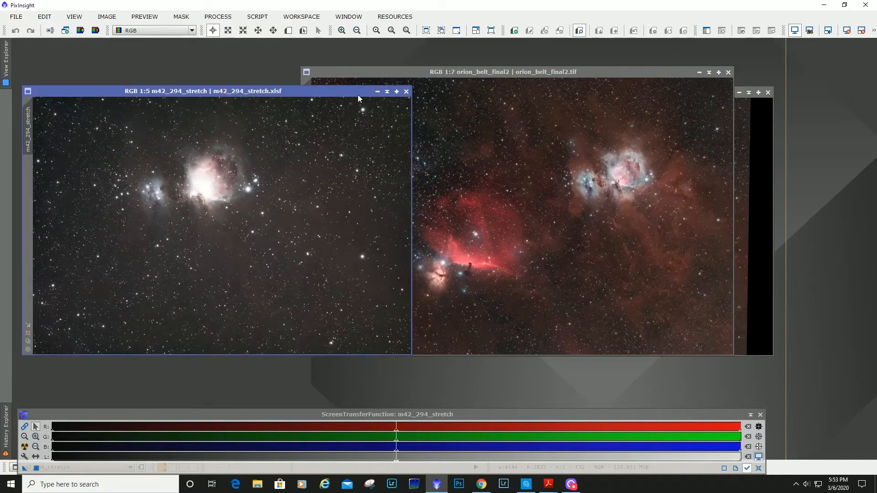
# Move orion_belt_final2 aside and place the registered crop, orion_belt_final2crop_2_registered, next to m42_294_stretch
pyautogui.click(632, 73)
pyautogui.moveTo(631, 73); pyautogui.dragTo(537, 92)
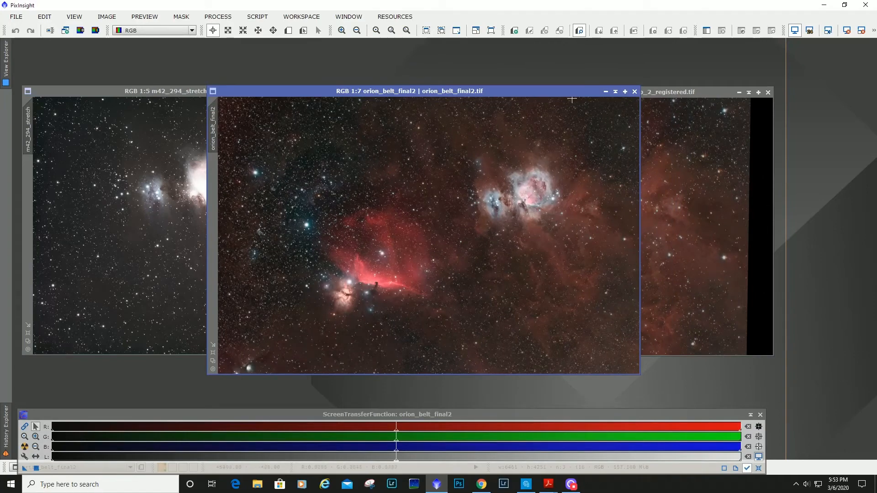
pyautogui.moveTo(552, 92); pyautogui.dragTo(498, 92)
pyautogui.moveTo(704, 90); pyautogui.dragTo(618, 90)
pyautogui.moveTo(86, 92); pyautogui.dragTo(39, 84)
# Inspect the registered crop's faint nebulosity at 1:1 magnification and return it to a full, fitted view
pyautogui.click(484, 256)
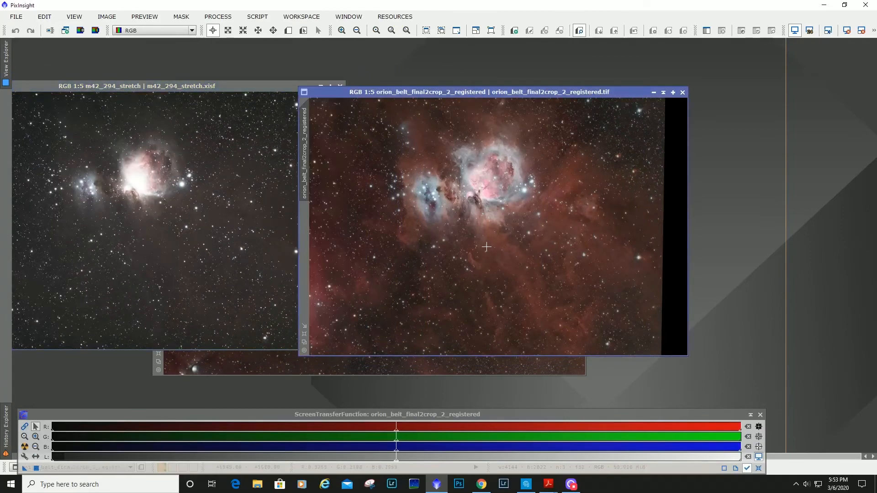
pyautogui.scroll(3, 487, 260)
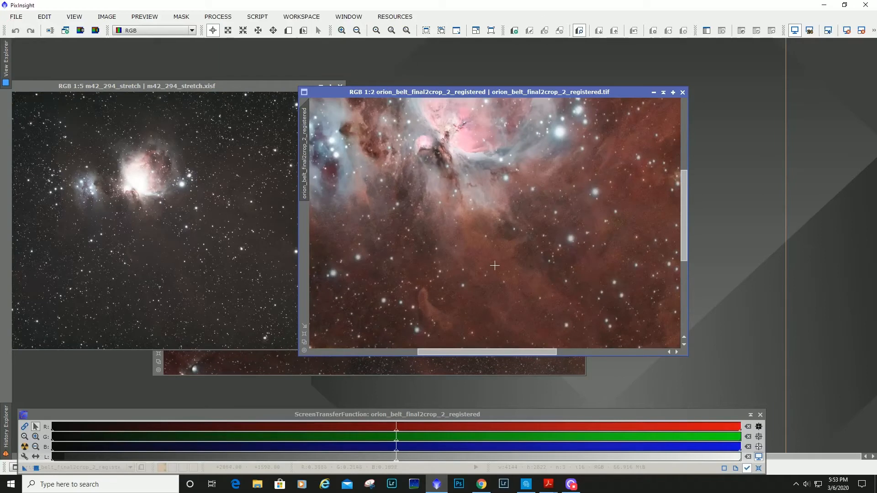
pyautogui.scroll(1, 495, 266)
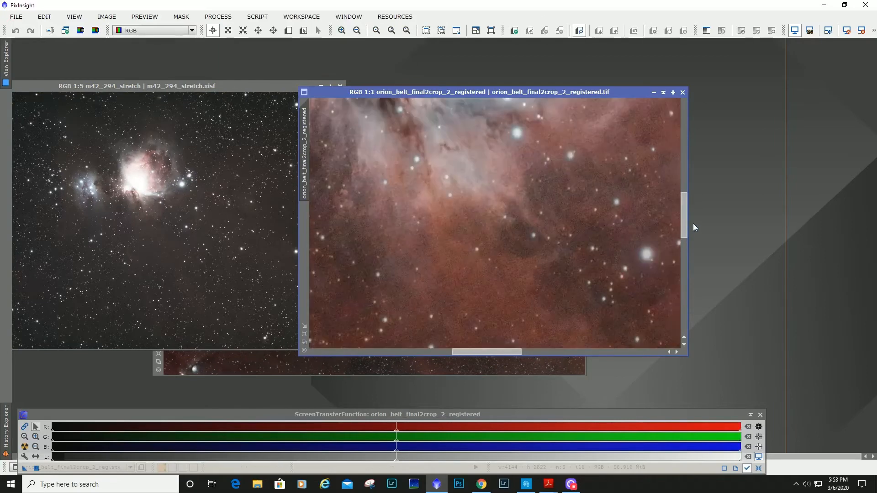
pyautogui.moveTo(684, 211); pyautogui.dragTo(683, 237)
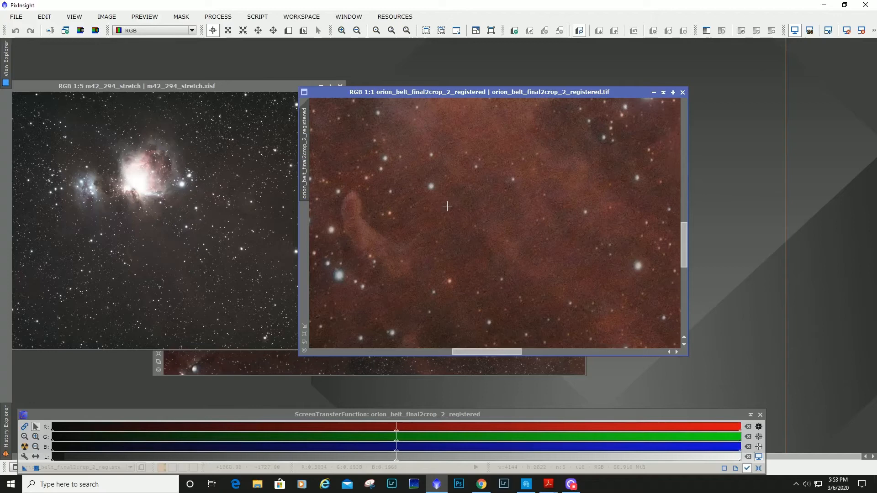
pyautogui.rightClick(574, 223)
pyautogui.click(593, 420)
pyautogui.rightClick(600, 204)
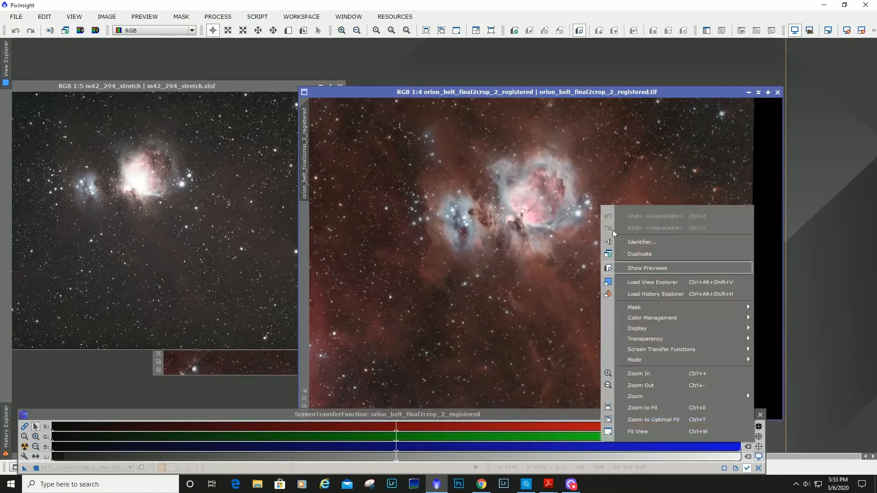
pyautogui.click(644, 419)
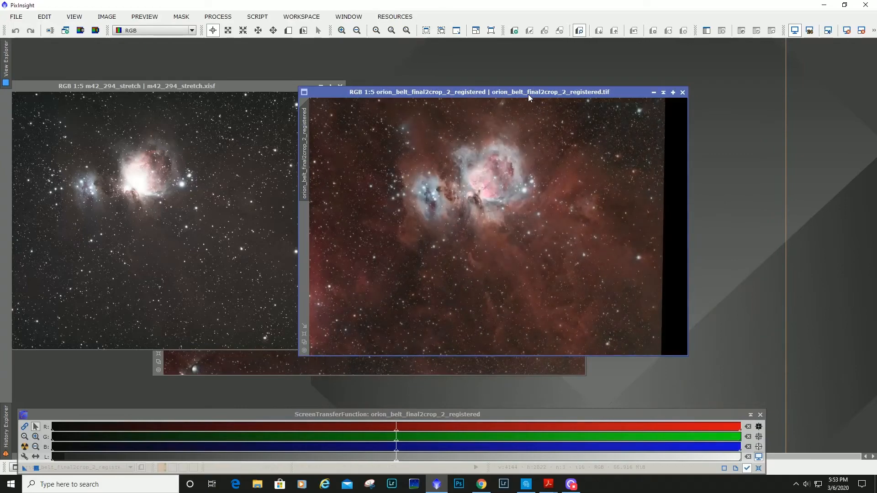
# Overlay m42_294_stretch on the registered crop to compare their framing, and look through the list of all processes
pyautogui.moveTo(528, 94); pyautogui.dragTo(549, 76)
pyautogui.moveTo(207, 85); pyautogui.dragTo(592, 72)
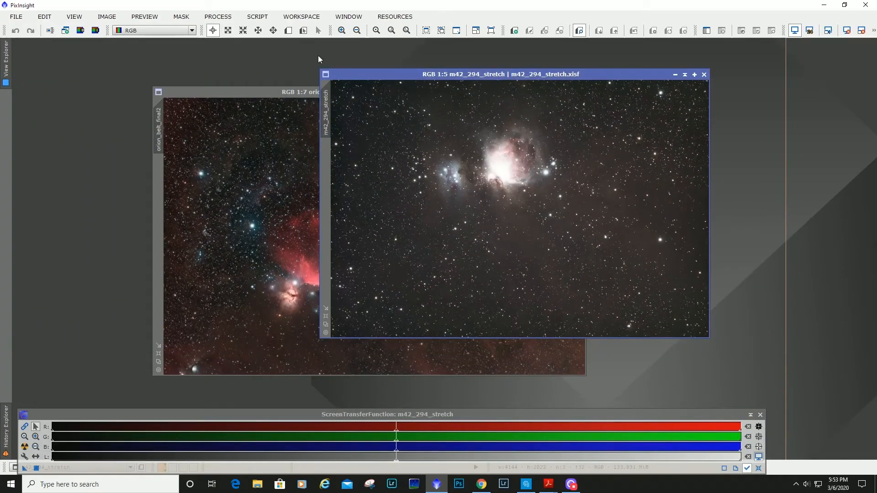
pyautogui.click(218, 16)
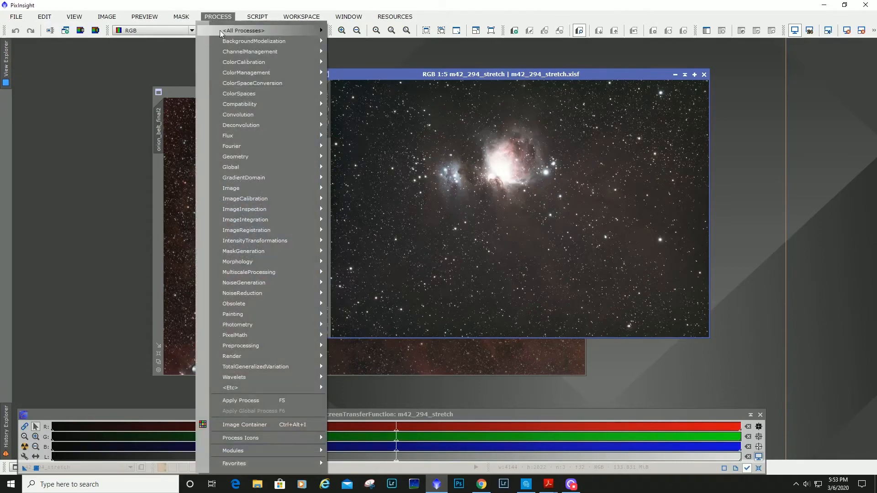
pyautogui.moveTo(242, 31)
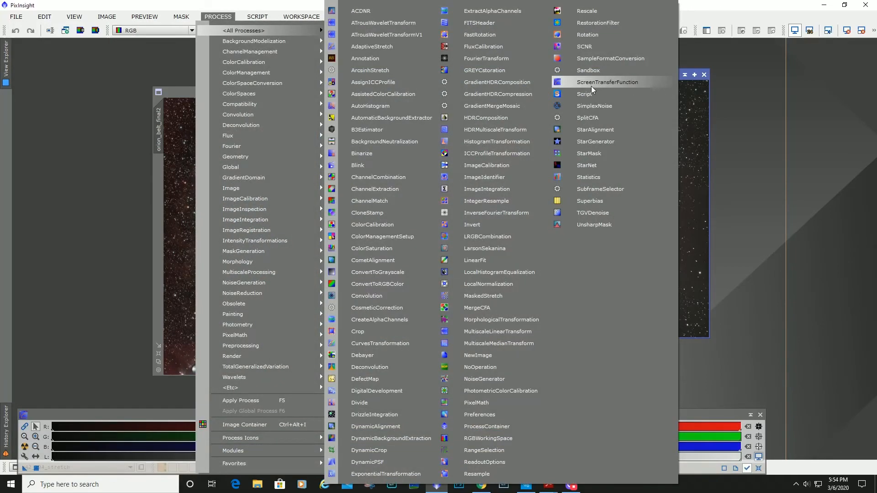
pyautogui.click(765, 144)
# Shift m42_294_stretch off the registered crop and bring orion_belt_final2 to the front for viewing
pyautogui.moveTo(650, 79); pyautogui.dragTo(616, 102)
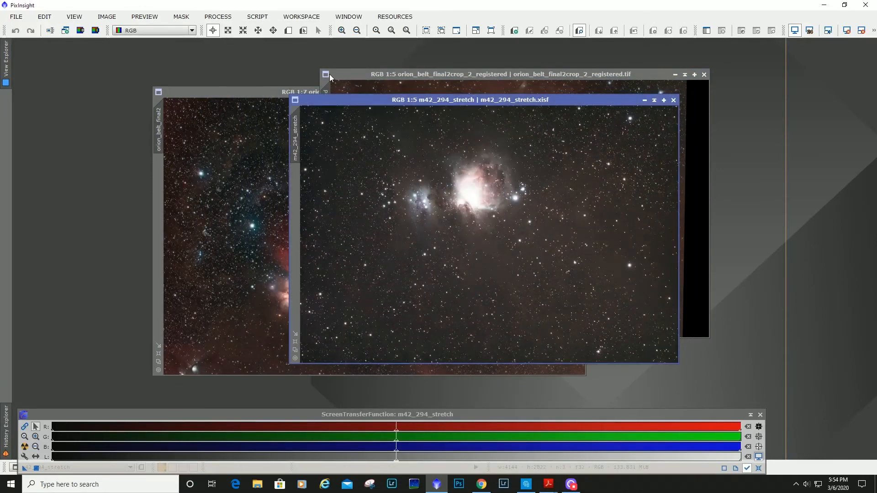
pyautogui.moveTo(232, 95); pyautogui.dragTo(245, 94)
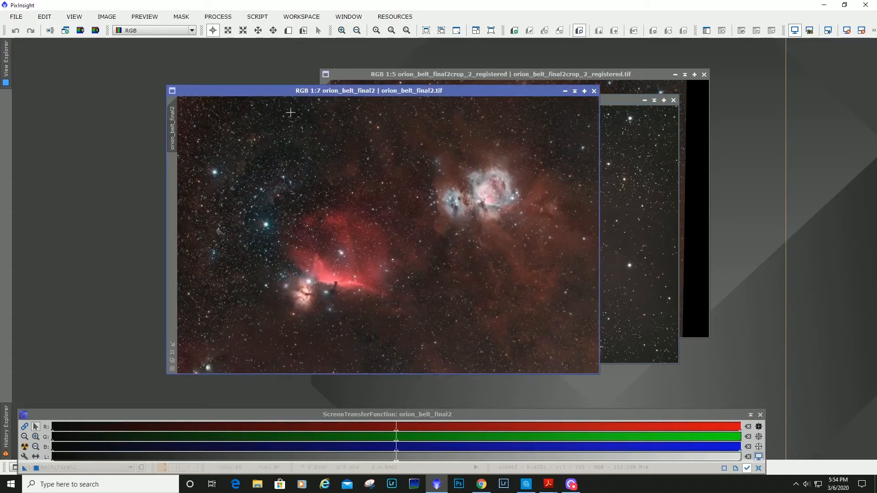
pyautogui.moveTo(488, 92); pyautogui.dragTo(445, 102)
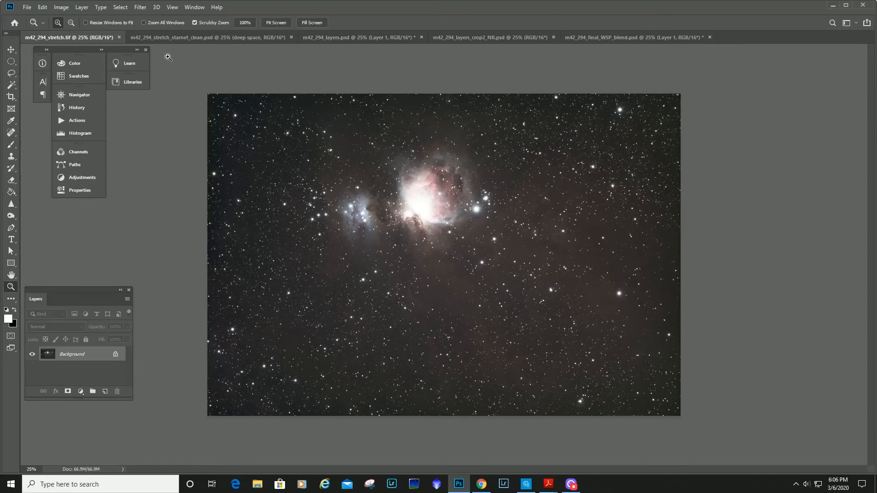
# In Photoshop, switch to m42_294_layers.psd and hide Layer 2, Levels 2 and Levels 1, leaving Layer 1 and Background visible
pyautogui.click(166, 40)
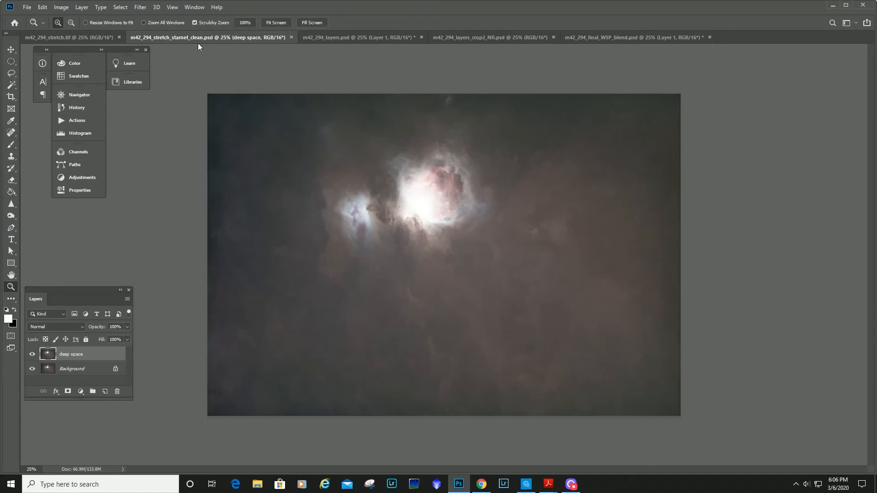
pyautogui.click(348, 39)
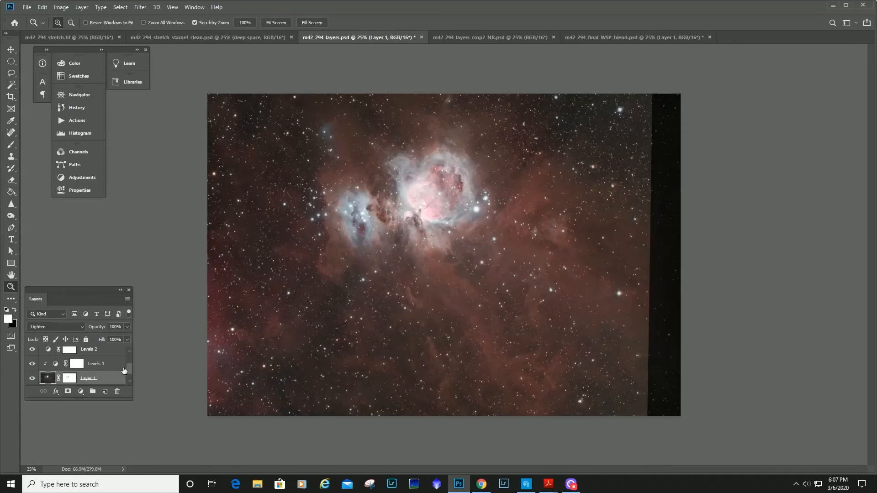
pyautogui.click(32, 355)
pyautogui.moveTo(127, 369); pyautogui.dragTo(131, 361)
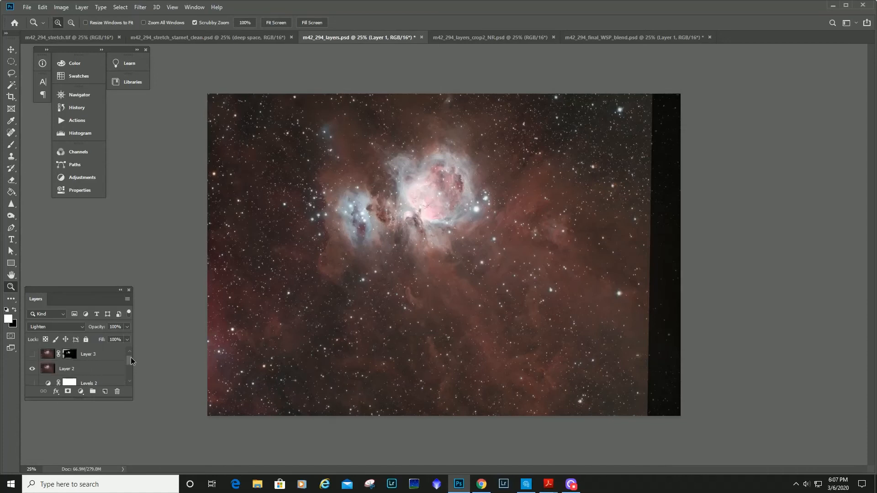
pyautogui.click(32, 369)
pyautogui.moveTo(126, 362); pyautogui.dragTo(129, 375)
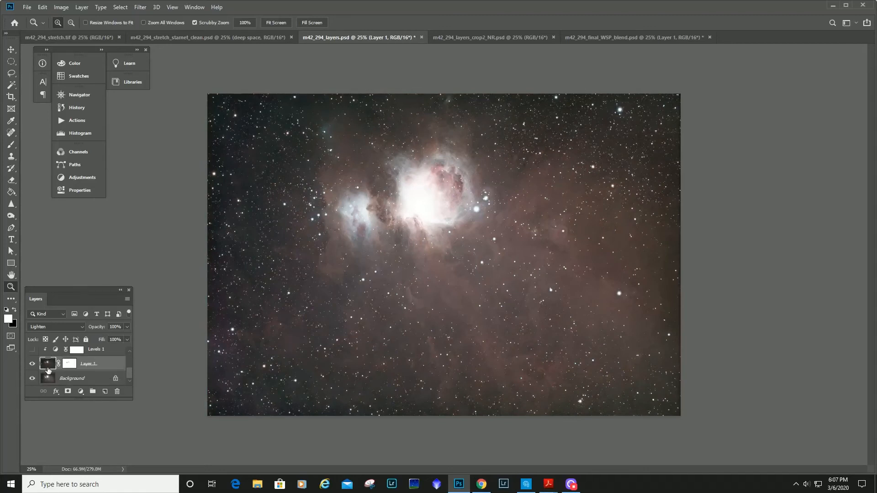
# Toggle Layer 1's visibility to compare the starless Background with and without the star layer
pyautogui.click(31, 364)
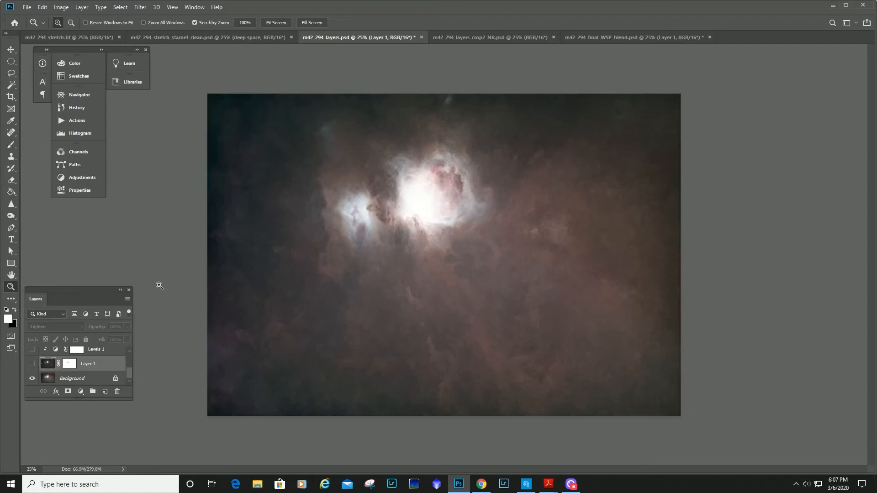
pyautogui.click(32, 364)
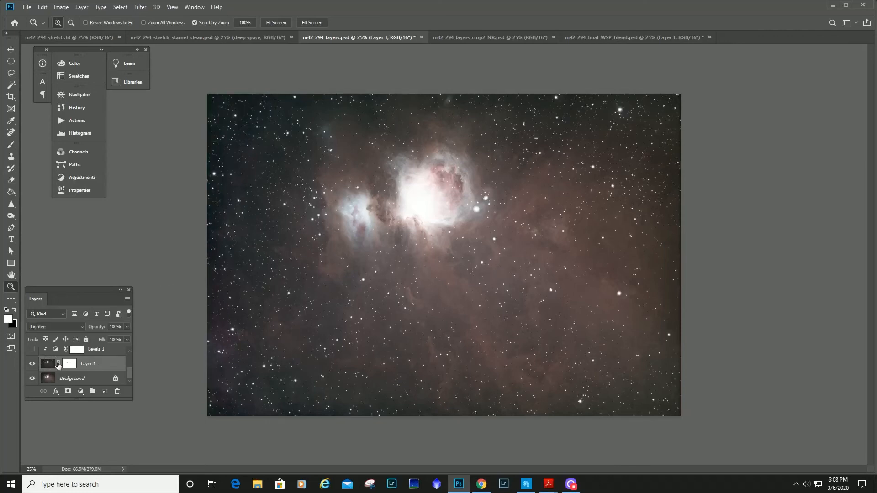
pyautogui.click(32, 364)
pyautogui.click(32, 363)
# Show Levels 1, Levels 2 and Layer 2 again, working up the layer stack
pyautogui.click(32, 350)
pyautogui.moveTo(130, 371); pyautogui.dragTo(128, 363)
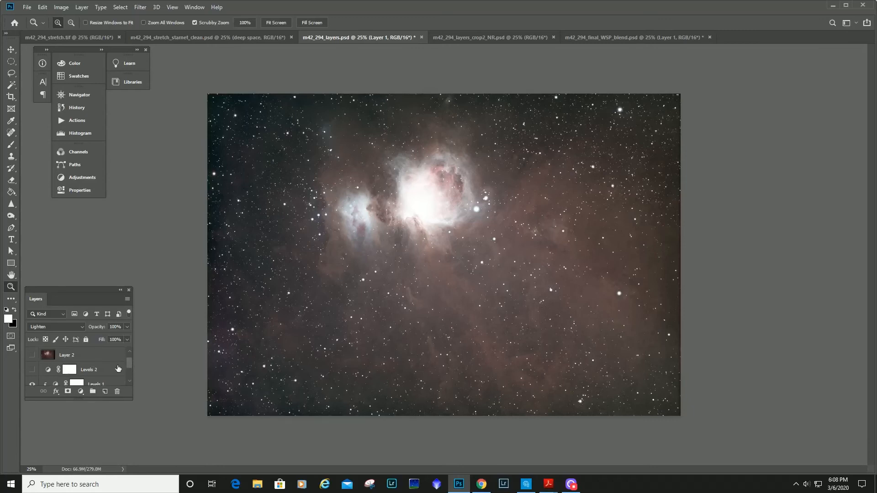
pyautogui.click(32, 371)
pyautogui.scroll(2, 130, 368)
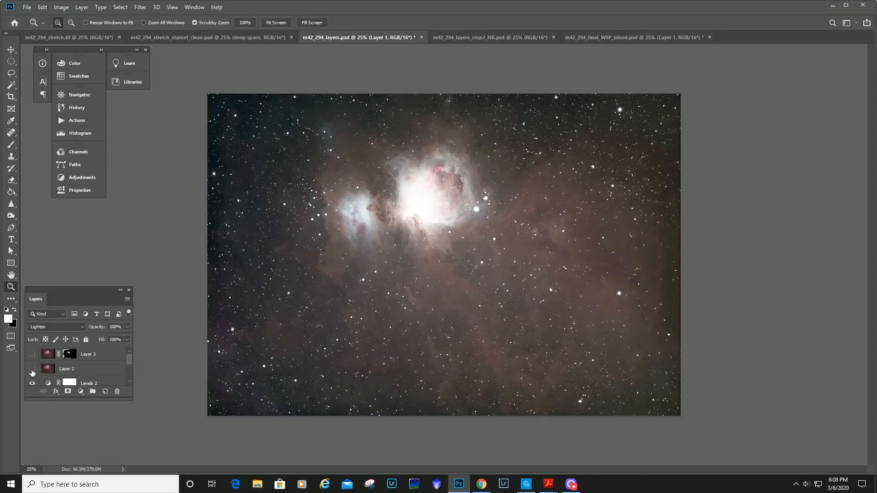
pyautogui.click(31, 369)
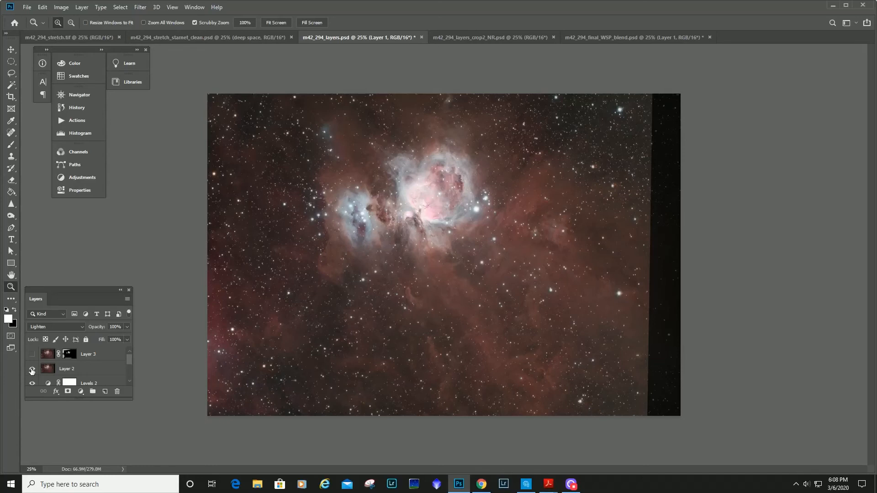
# Review Layer 1's blend mode options, keeping Lighten, and toggle the layer's visibility to examine its effect
pyautogui.click(70, 327)
pyautogui.click(56, 316)
pyautogui.moveTo(129, 357); pyautogui.dragTo(129, 373)
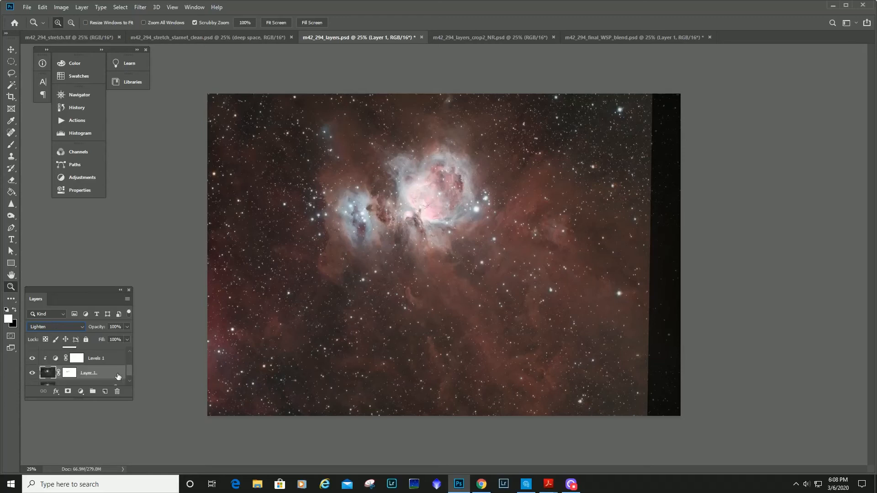
pyautogui.click(32, 373)
pyautogui.click(32, 373)
pyautogui.click(32, 373)
pyautogui.click(32, 373)
pyautogui.click(40, 327)
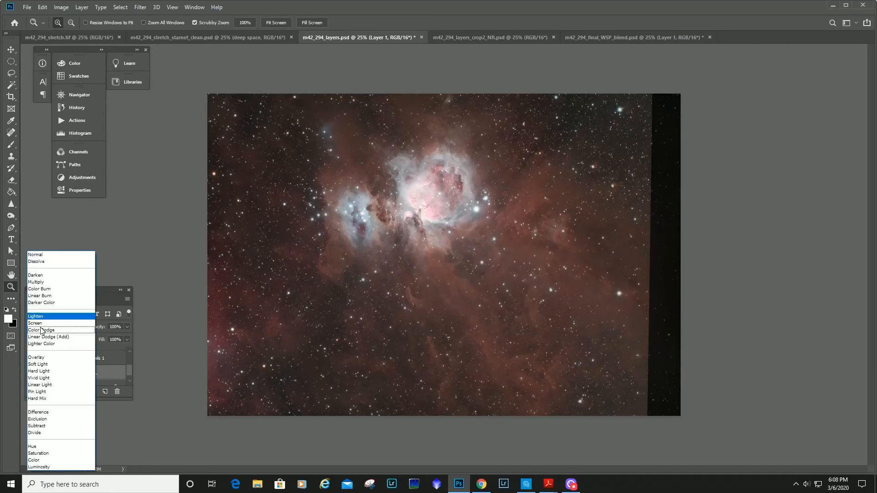
pyautogui.press('Escape')
# Show the masked Layer 3, toggling its visibility repeatedly to compare the nebula's core with and without it
pyautogui.scroll(3, 44, 364)
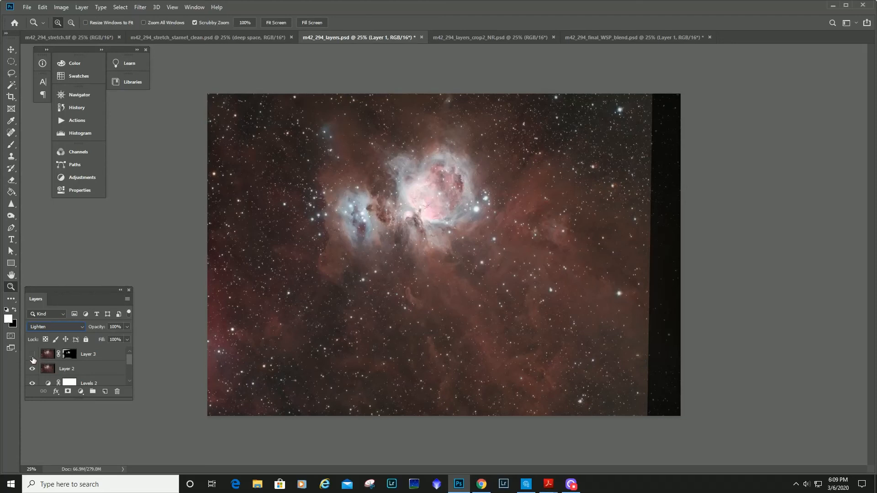
pyautogui.click(32, 355)
pyautogui.click(31, 354)
pyautogui.click(32, 355)
pyautogui.click(32, 355)
pyautogui.click(32, 355)
pyautogui.click(32, 355)
pyautogui.click(32, 355)
pyautogui.click(32, 355)
pyautogui.click(33, 360)
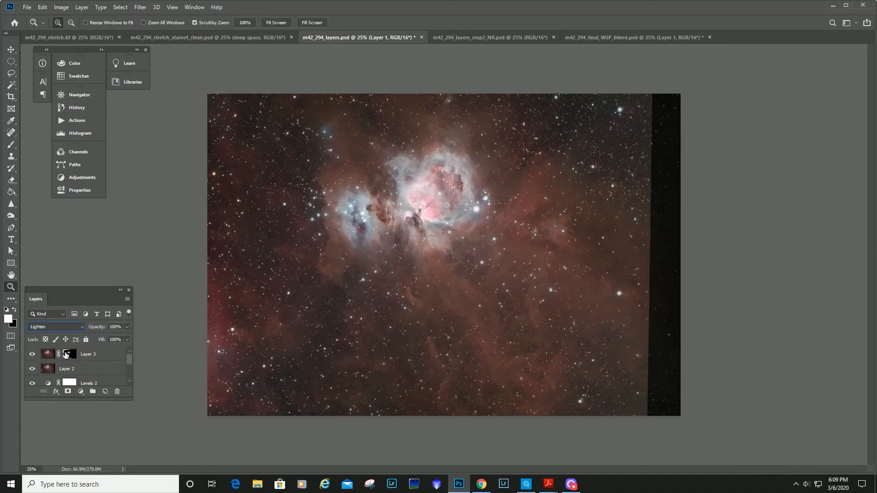
pyautogui.click(32, 356)
pyautogui.click(32, 357)
pyautogui.click(32, 355)
pyautogui.click(32, 356)
# View m42_294_layers_crop2_NR.psd and m42_294_final_WSP_blend.psd, zooming the final blend out to 25%
pyautogui.click(485, 37)
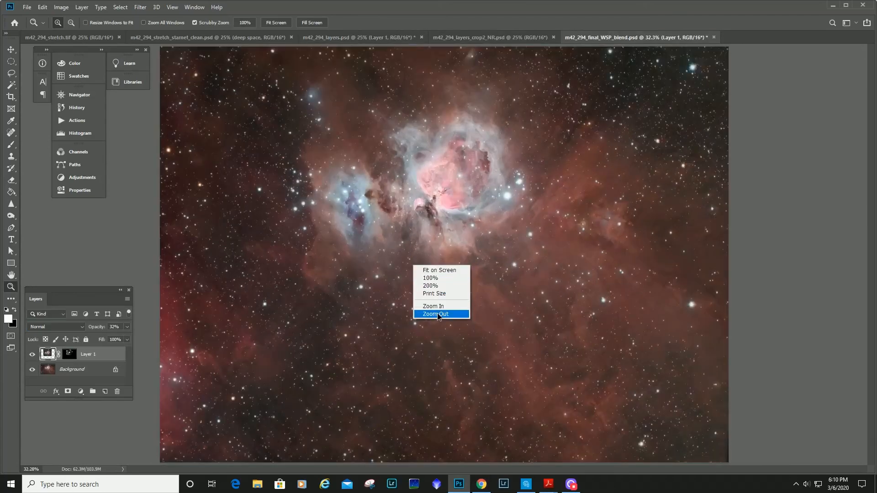
pyautogui.click(436, 314)
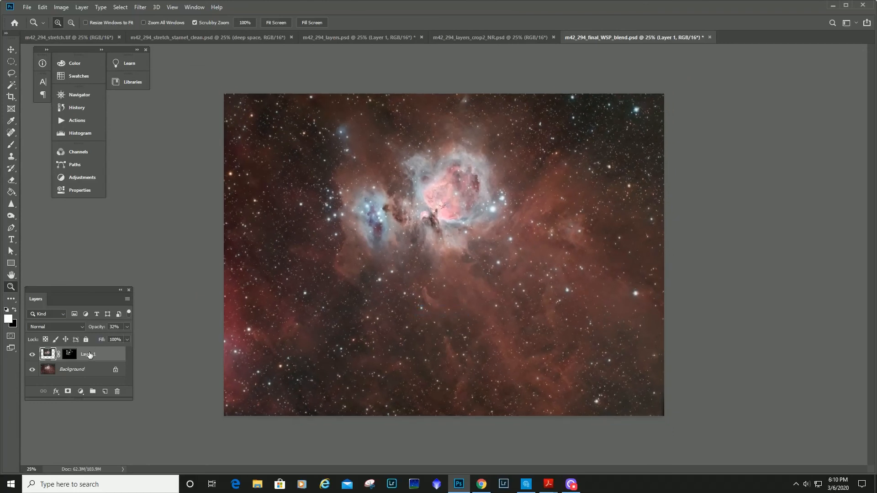